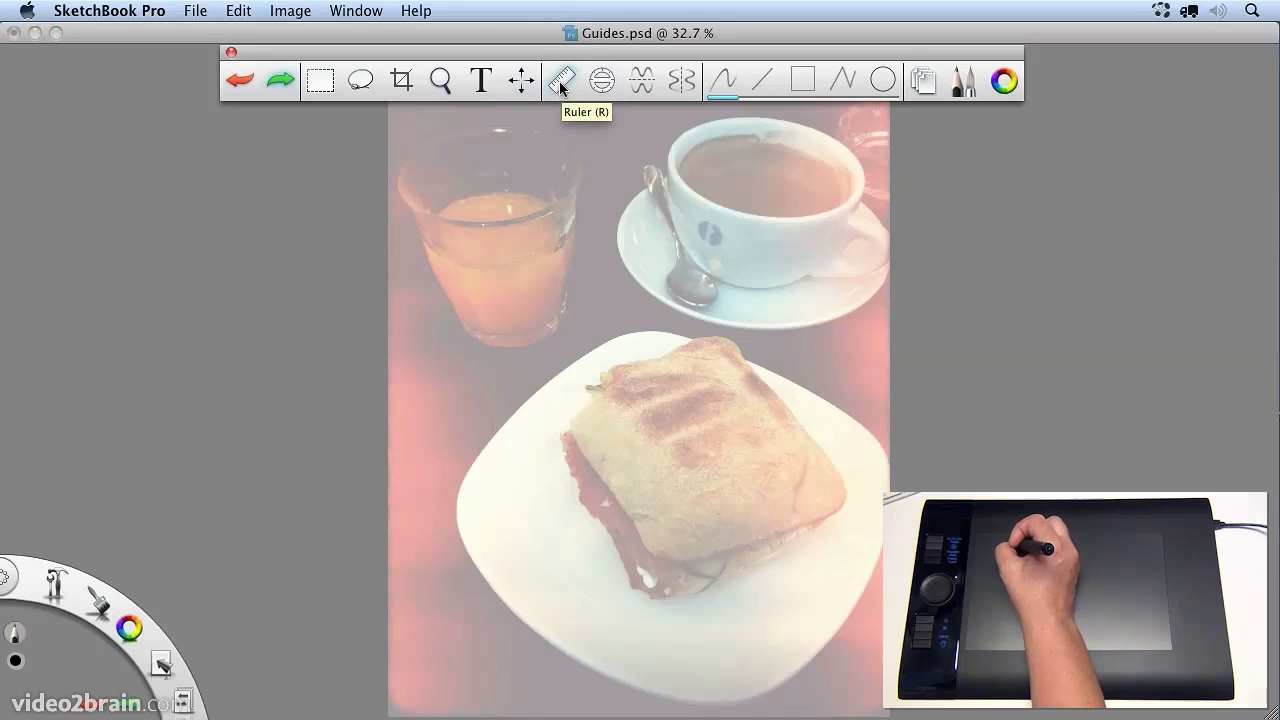
# Toggle the ruler guide from the toolbar and radial Tools menu, and hide the tool palette
pyautogui.click(562, 84)
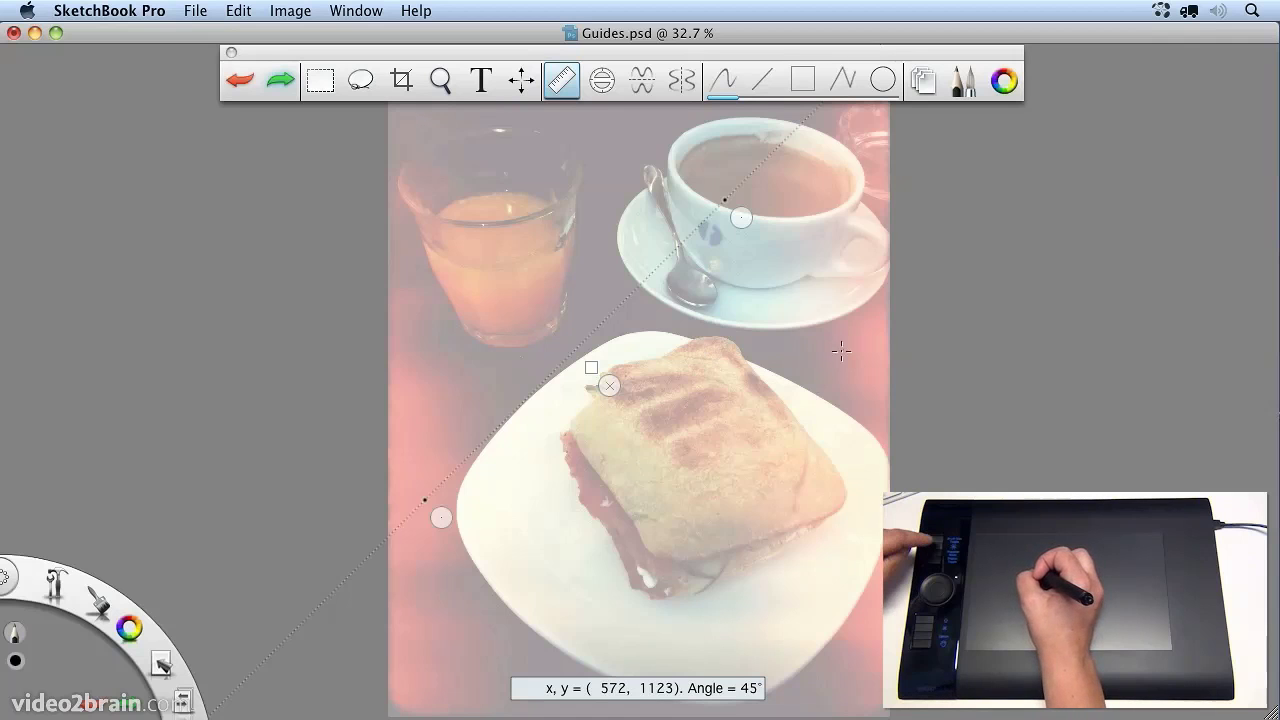
pyautogui.press('space')
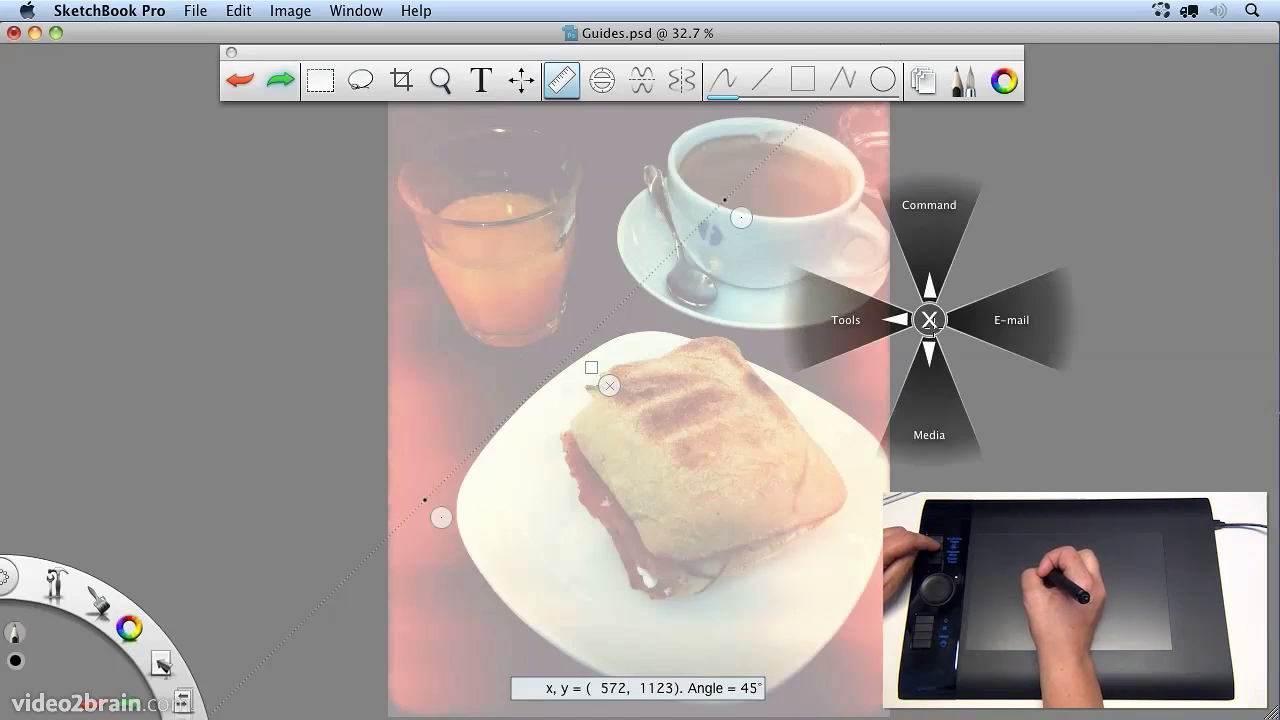
pyautogui.click(835, 322)
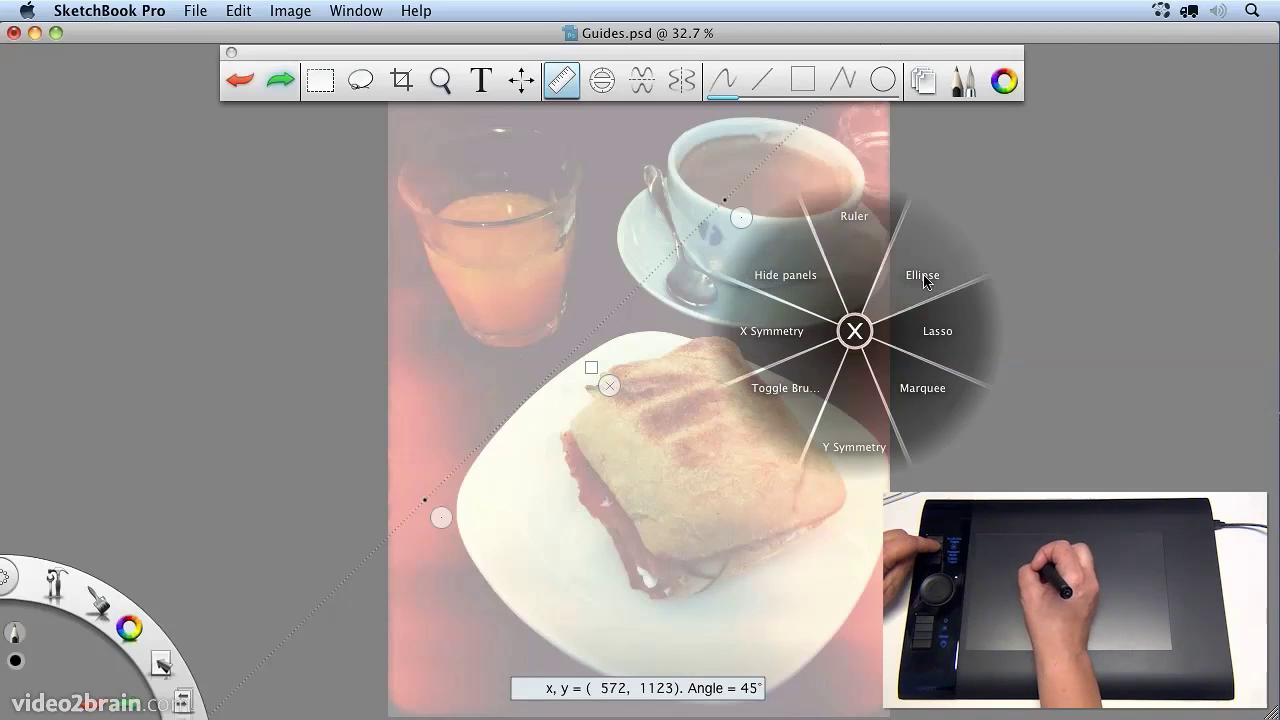
pyautogui.click(859, 238)
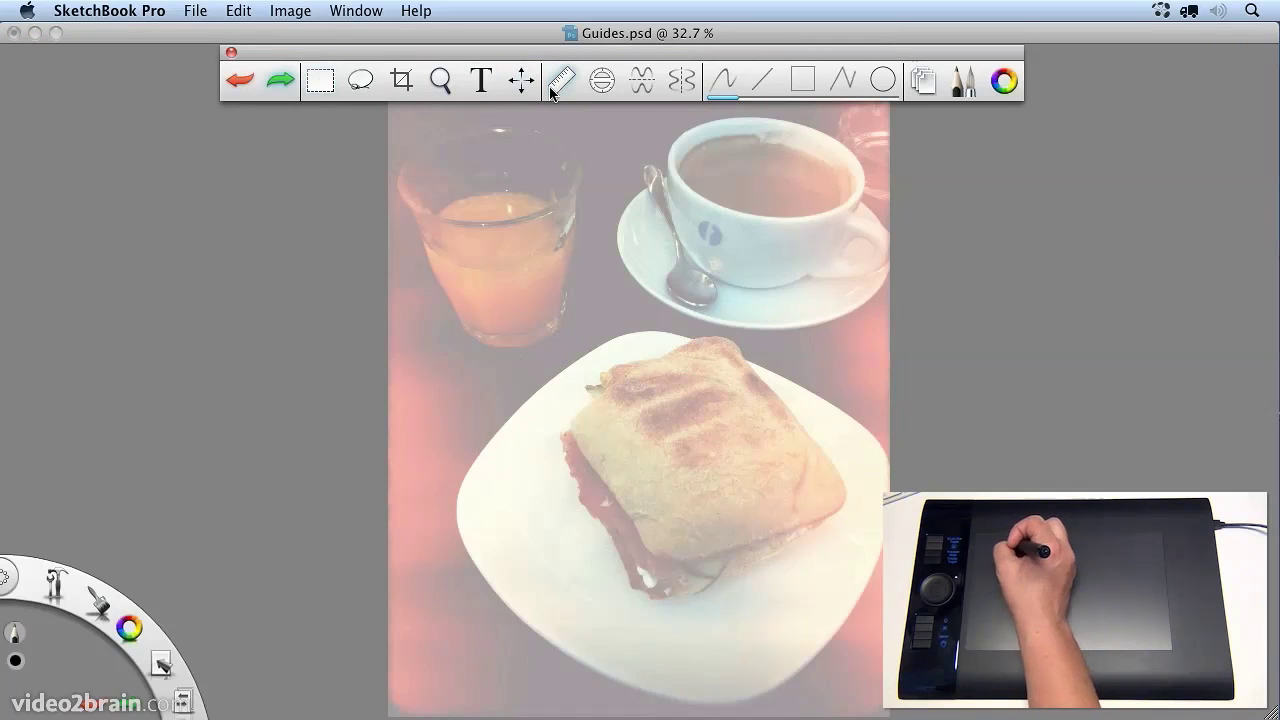
pyautogui.click(231, 53)
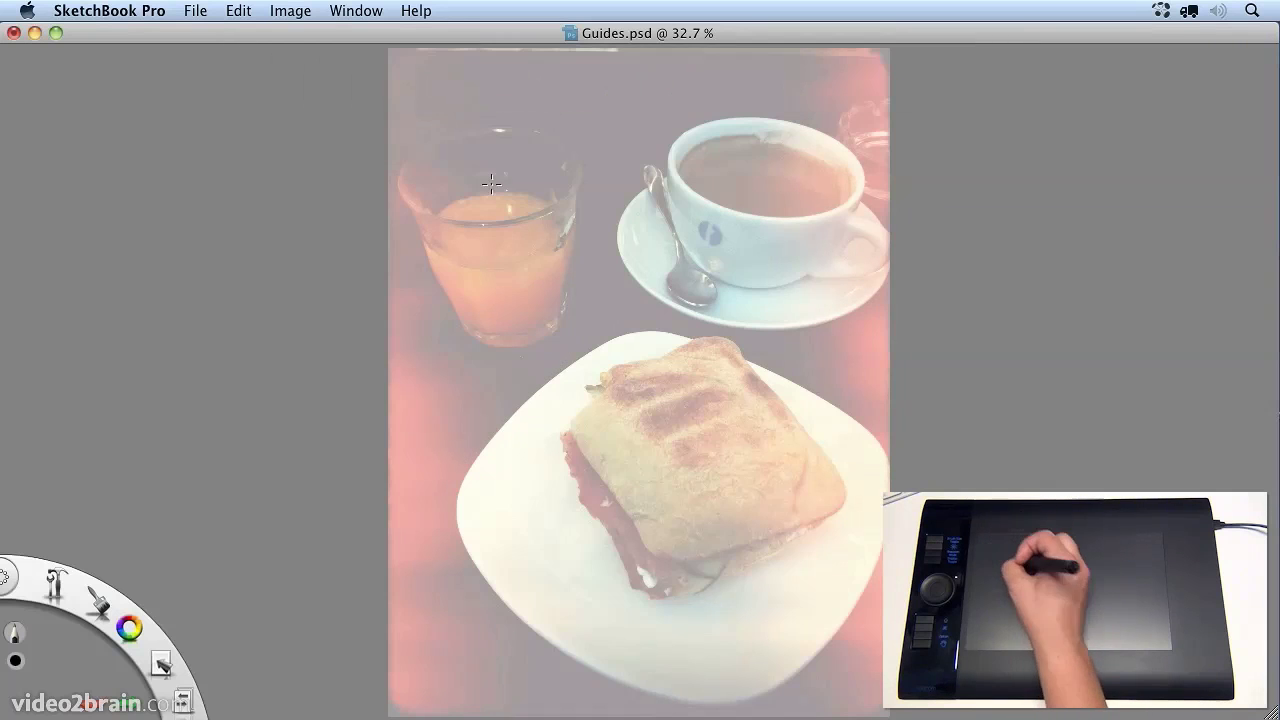
pyautogui.press('space')
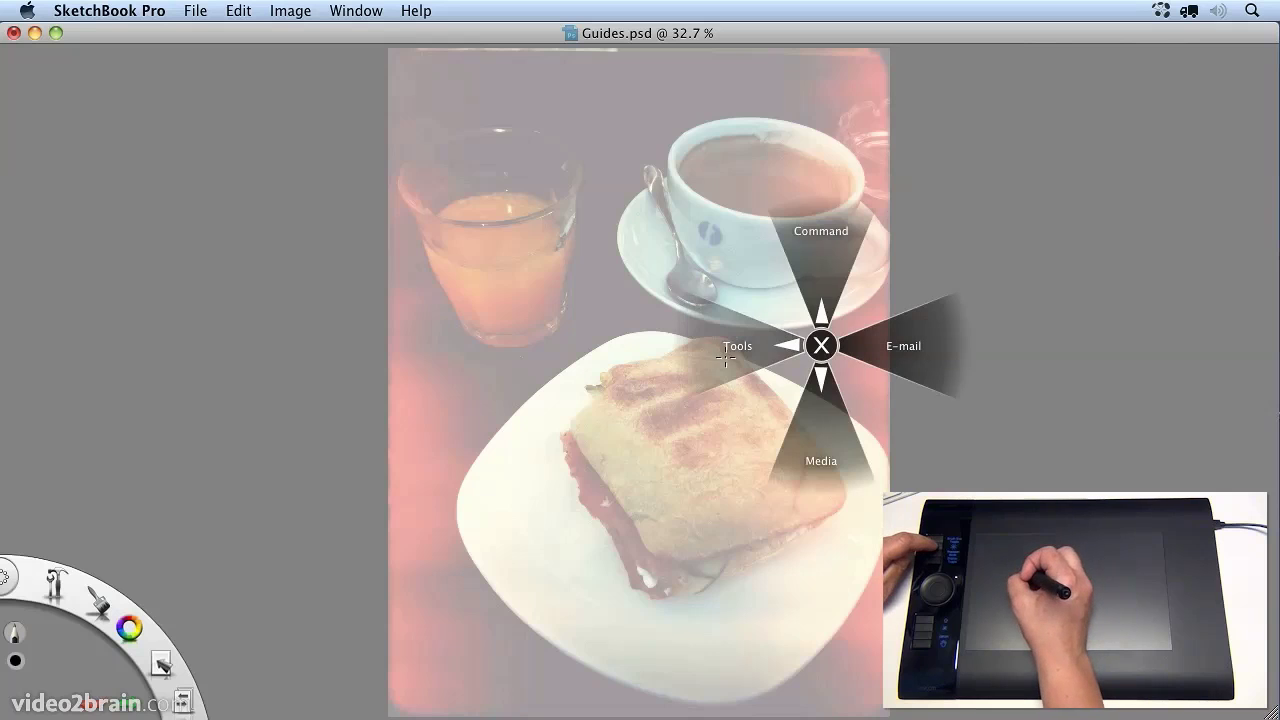
# Turn the ruler back on, tilt it to 41° along the plate's upper-left edge, and draw that line
pyautogui.moveTo(726, 357)
pyautogui.click(721, 245)
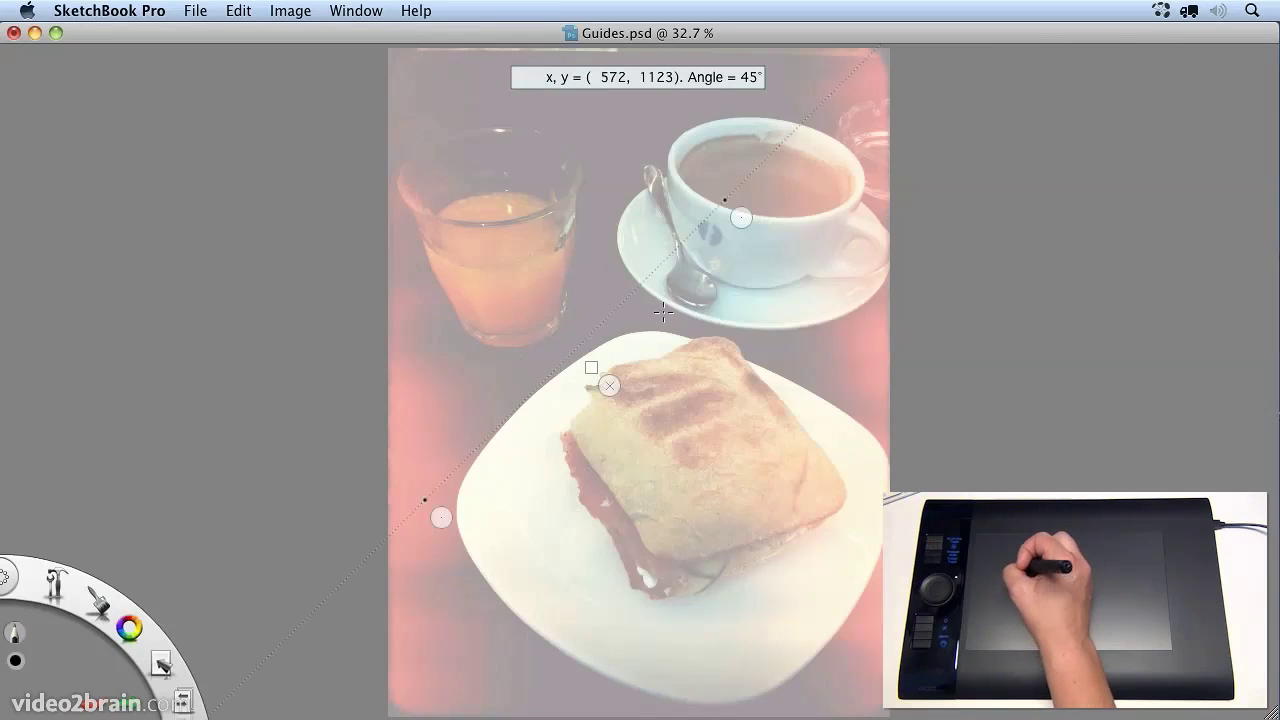
pyautogui.moveTo(741, 217); pyautogui.dragTo(765, 243)
pyautogui.moveTo(439, 519); pyautogui.dragTo(418, 523)
pyautogui.moveTo(588, 385)
pyautogui.mouseDown()
pyautogui.moveTo(571, 383)
pyautogui.moveTo(572, 396)
pyautogui.mouseUp()
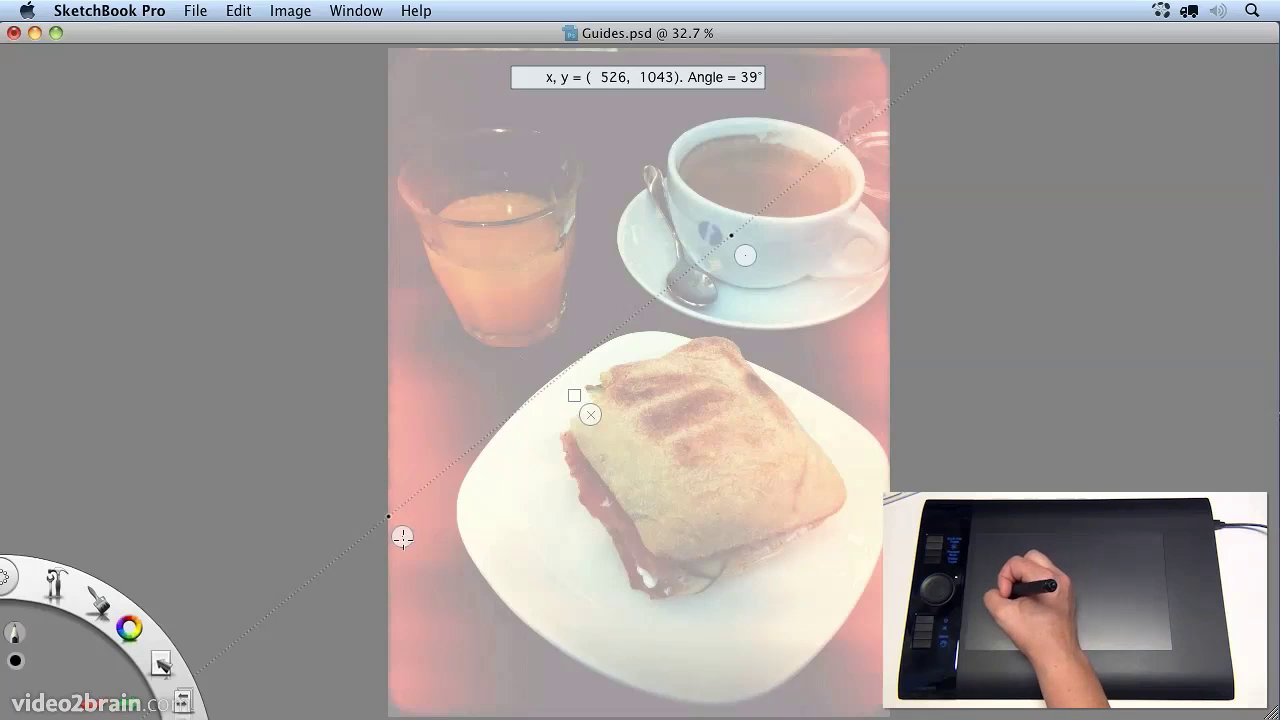
pyautogui.moveTo(402, 537); pyautogui.dragTo(436, 525)
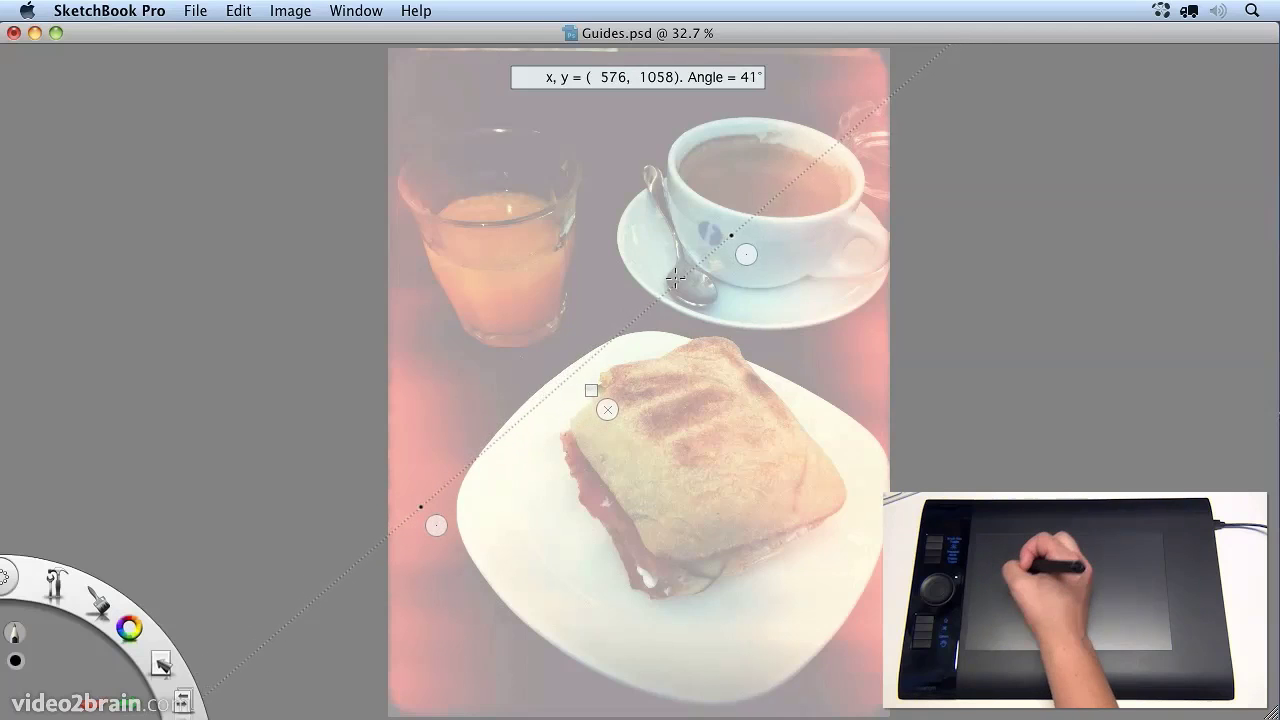
pyautogui.moveTo(747, 255); pyautogui.dragTo(693, 301)
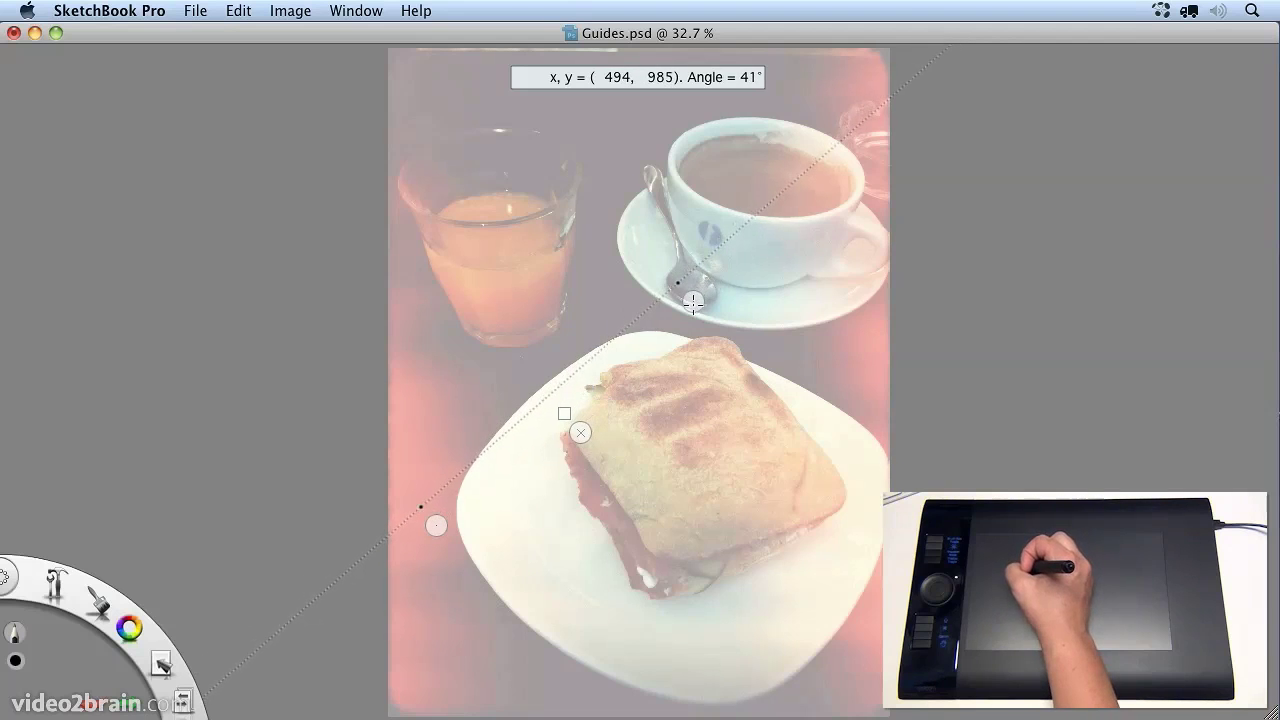
pyautogui.moveTo(450, 482)
pyautogui.mouseDown()
pyautogui.moveTo(551, 386)
pyautogui.moveTo(543, 410)
pyautogui.mouseUp()
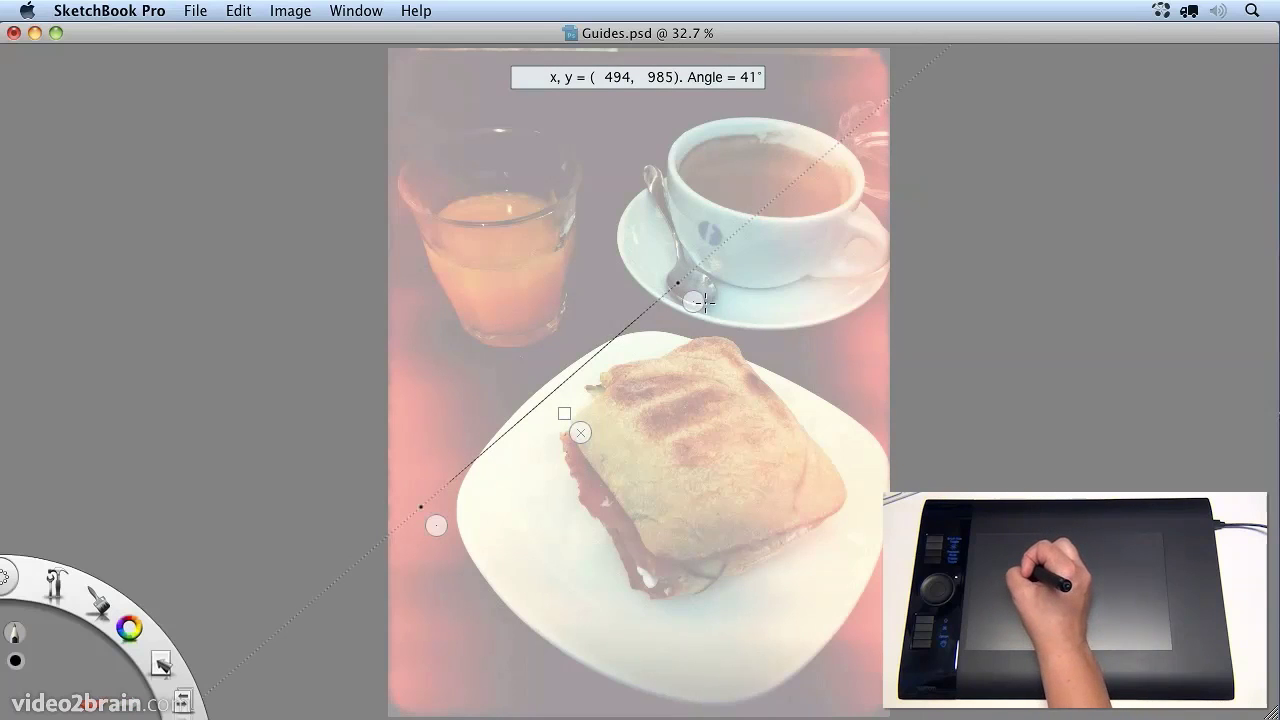
# Reposition the ruler at about -35° on the lower-left edge, then at 59° on the lower-right edge
pyautogui.moveTo(693, 301); pyautogui.dragTo(713, 712)
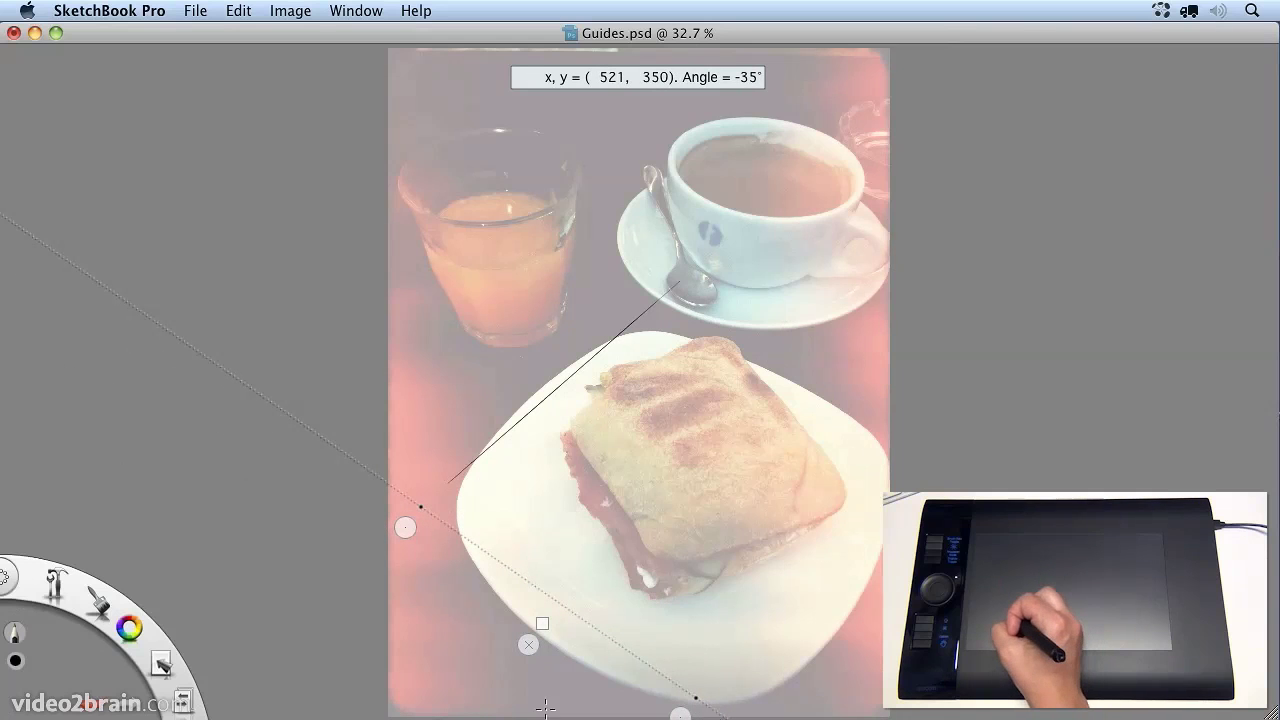
pyautogui.moveTo(541, 625); pyautogui.dragTo(518, 652)
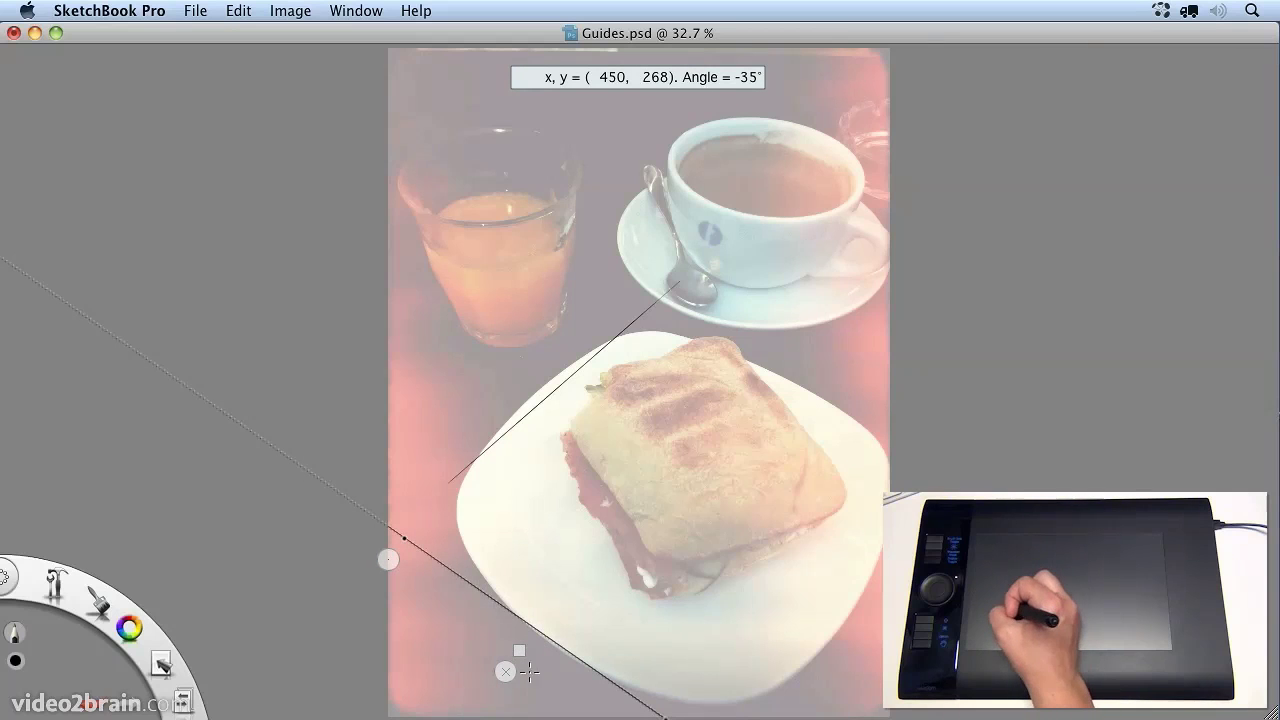
pyautogui.moveTo(386, 558); pyautogui.dragTo(1011, 392)
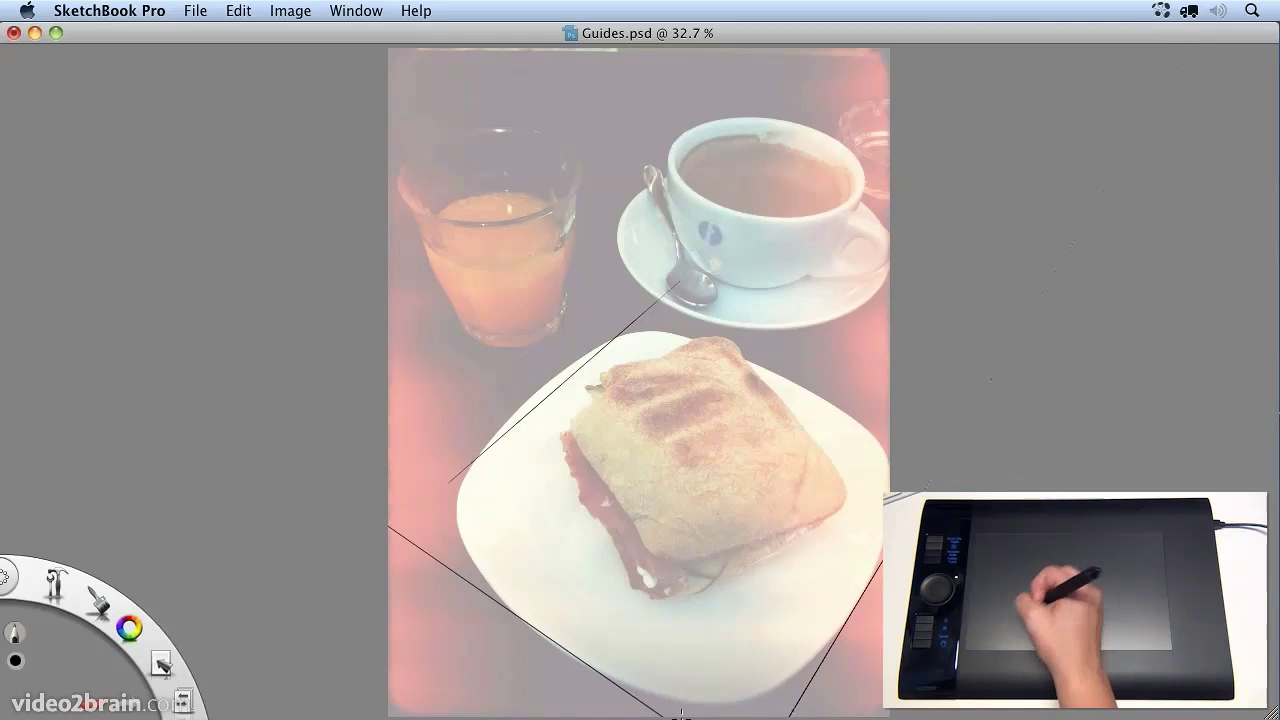
# Rotate the ruler to -27° and fit it along the plate's upper-right edge
pyautogui.moveTo(1019, 407); pyautogui.dragTo(808, 288)
pyautogui.moveTo(760, 492); pyautogui.dragTo(900, 316)
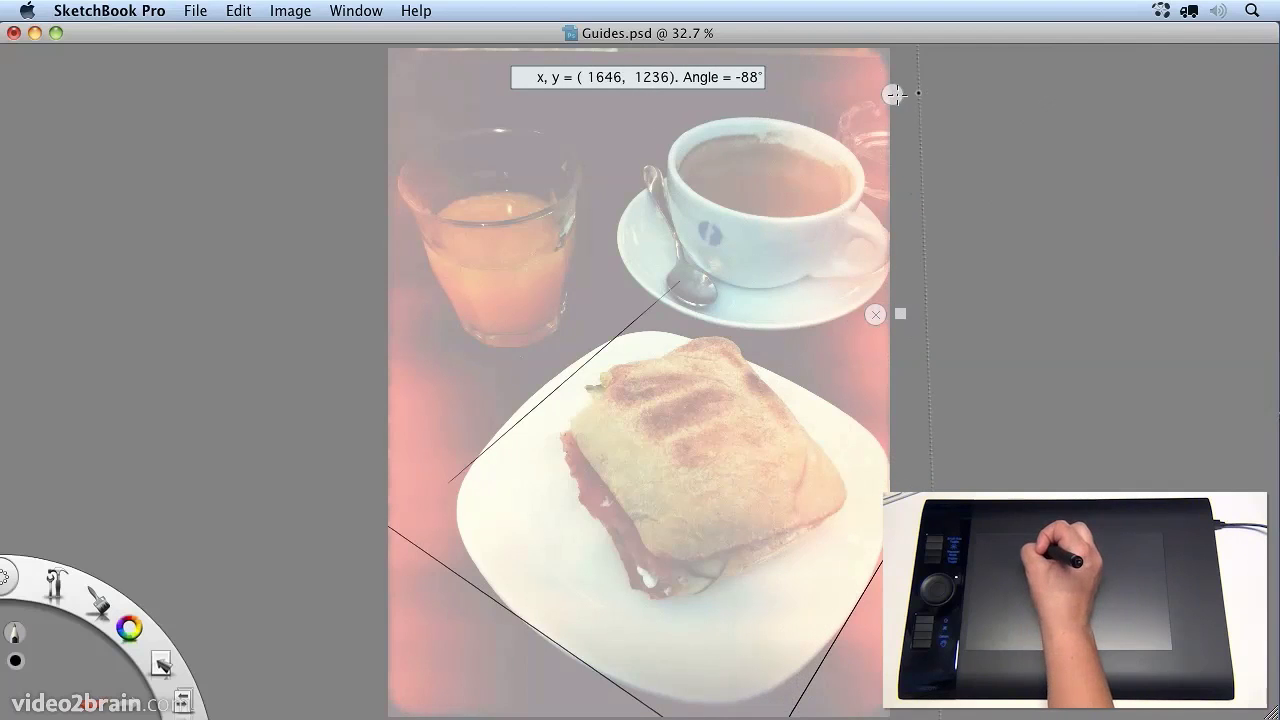
pyautogui.moveTo(894, 94); pyautogui.dragTo(637, 323)
pyautogui.moveTo(764, 467); pyautogui.dragTo(779, 440)
pyautogui.moveTo(650, 344); pyautogui.dragTo(643, 334)
pyautogui.moveTo(934, 486); pyautogui.dragTo(936, 484)
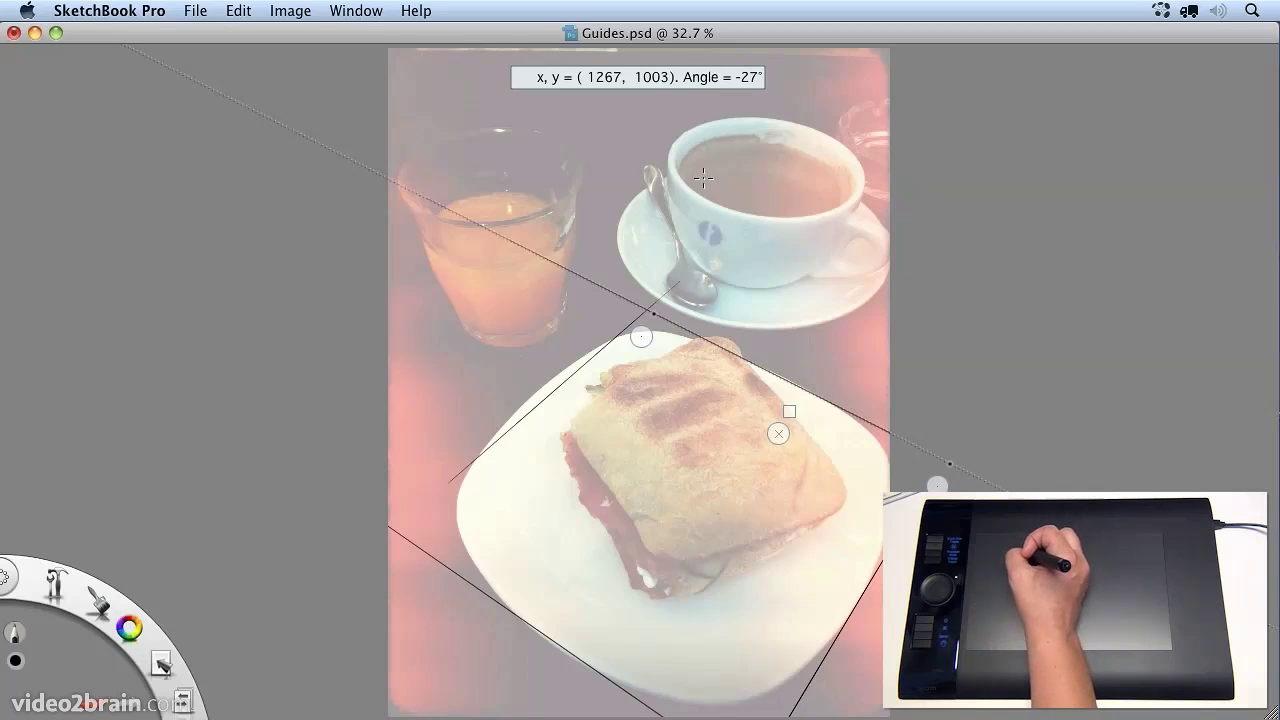
# Switch on the ellipse guide and move, rotate and resize it to fit the coffee cup rim
pyautogui.press('space')
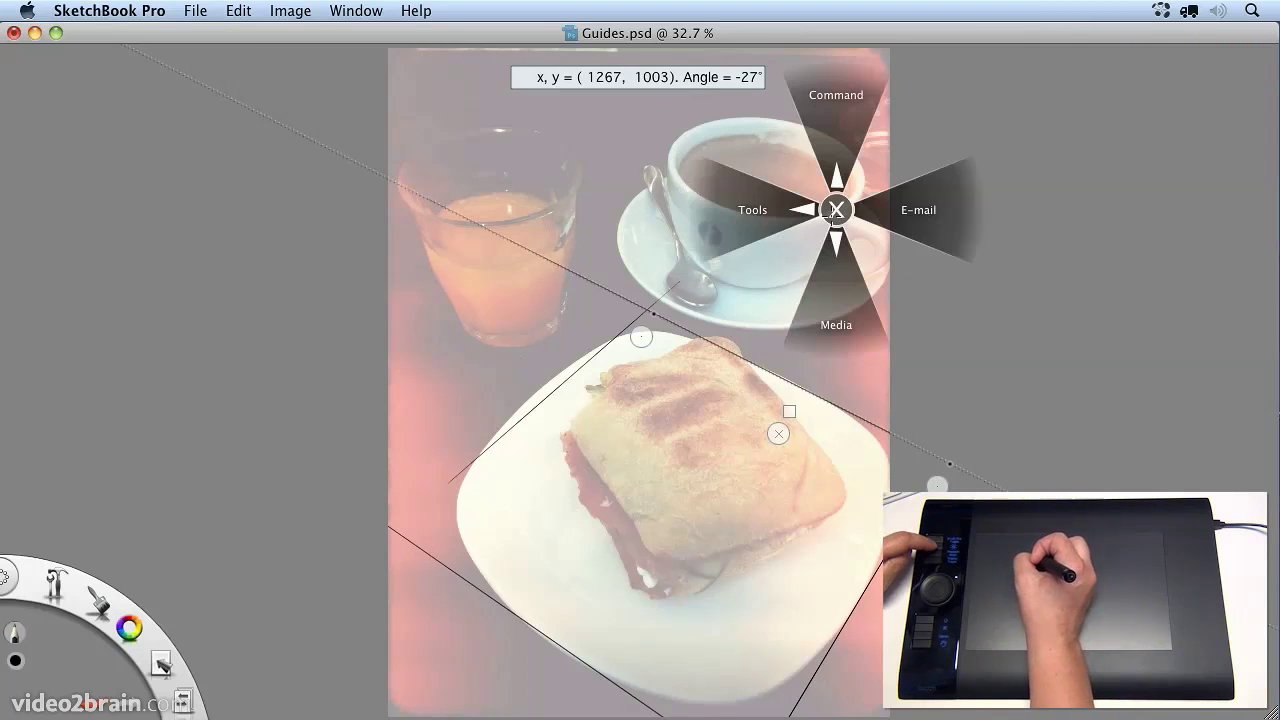
pyautogui.moveTo(770, 218)
pyautogui.click(843, 179)
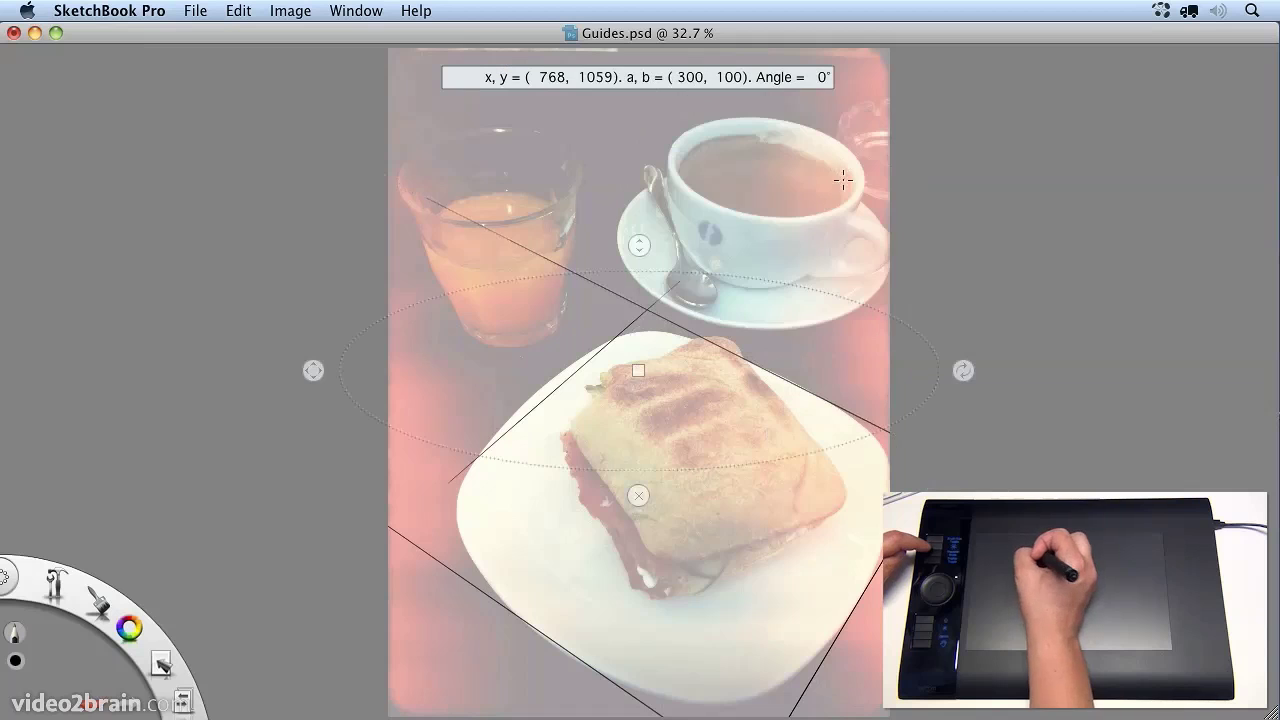
pyautogui.moveTo(638, 371); pyautogui.dragTo(764, 178)
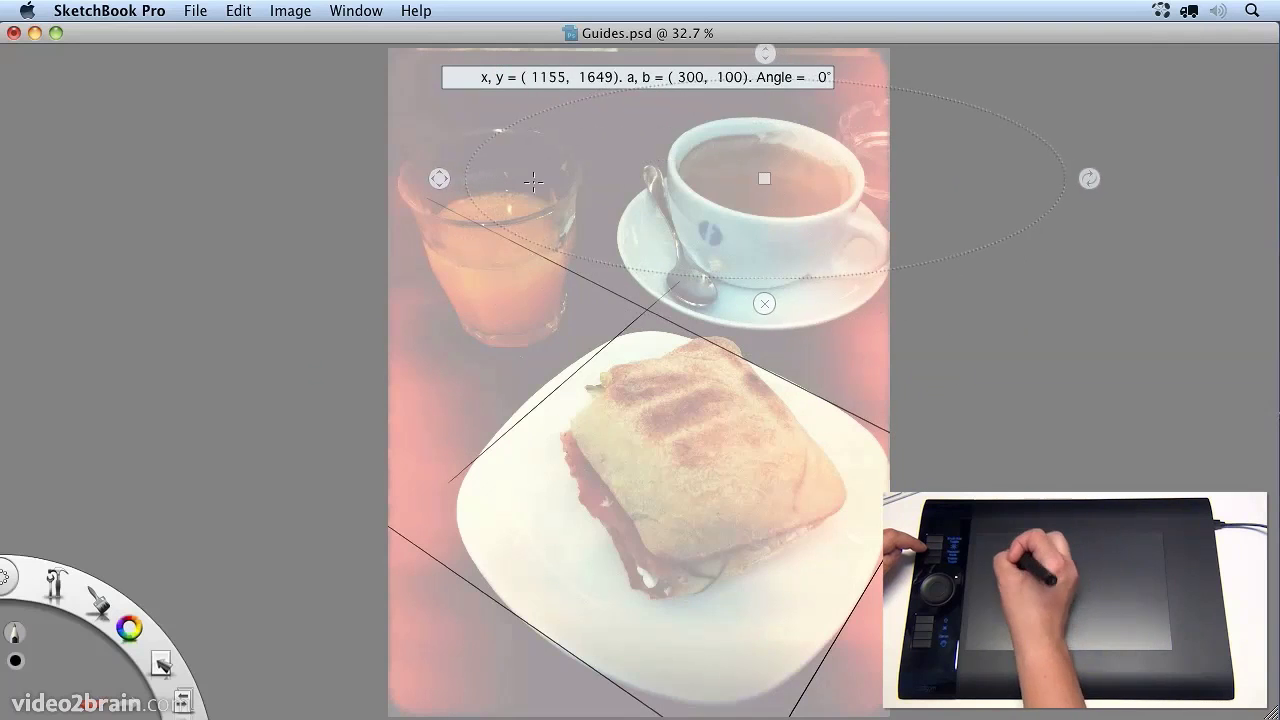
pyautogui.moveTo(439, 178); pyautogui.dragTo(650, 178)
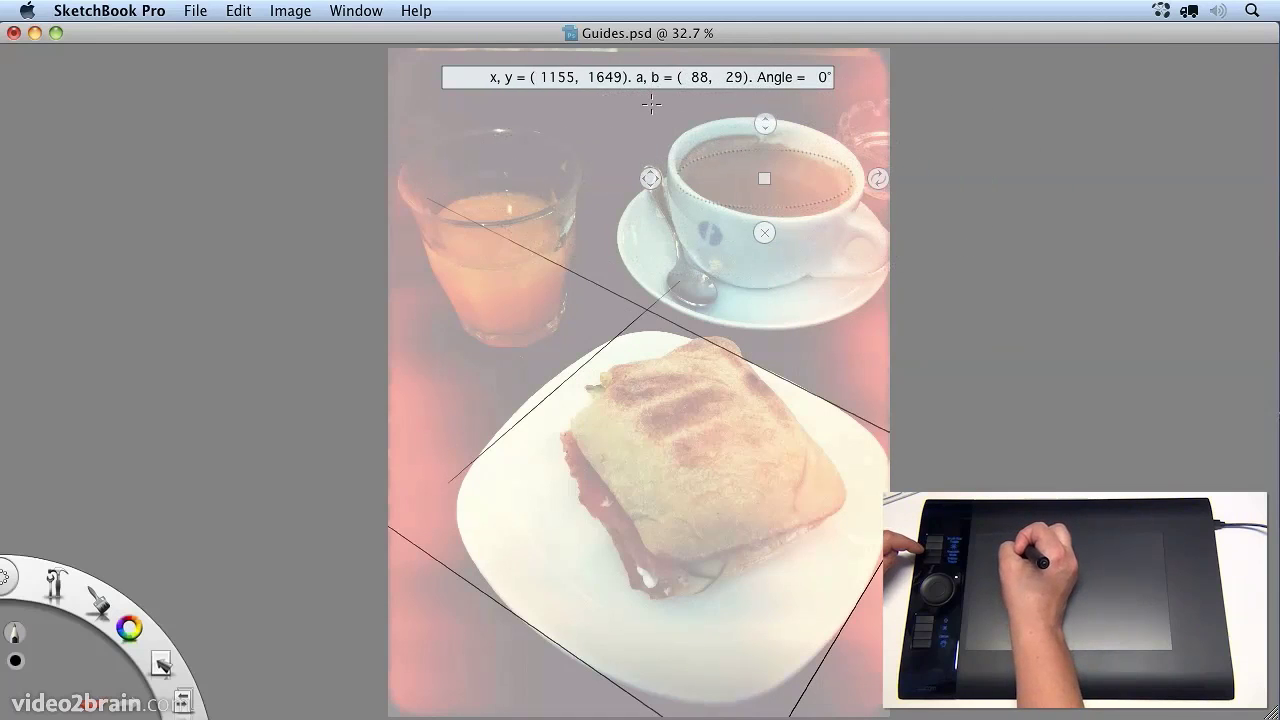
pyautogui.moveTo(877, 178)
pyautogui.mouseDown()
pyautogui.moveTo(884, 206)
pyautogui.moveTo(878, 196)
pyautogui.mouseUp()
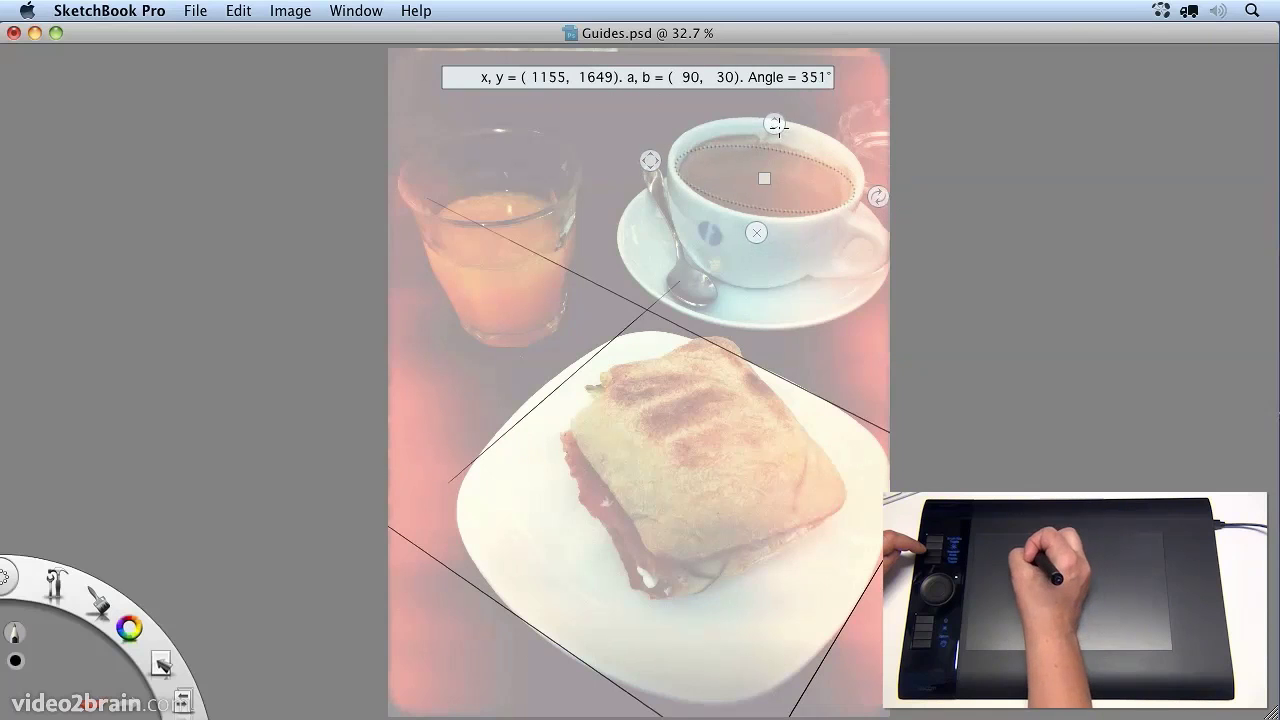
pyautogui.moveTo(774, 124); pyautogui.dragTo(776, 106)
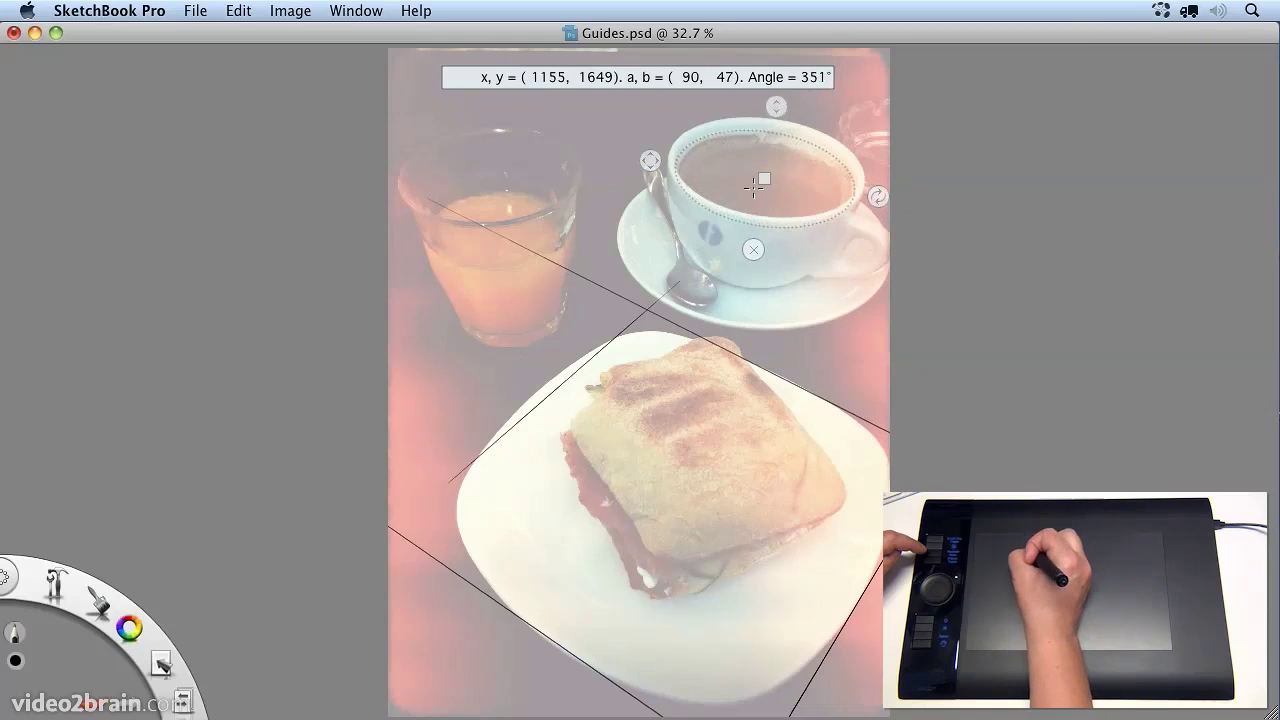
pyautogui.moveTo(762, 178); pyautogui.dragTo(762, 167)
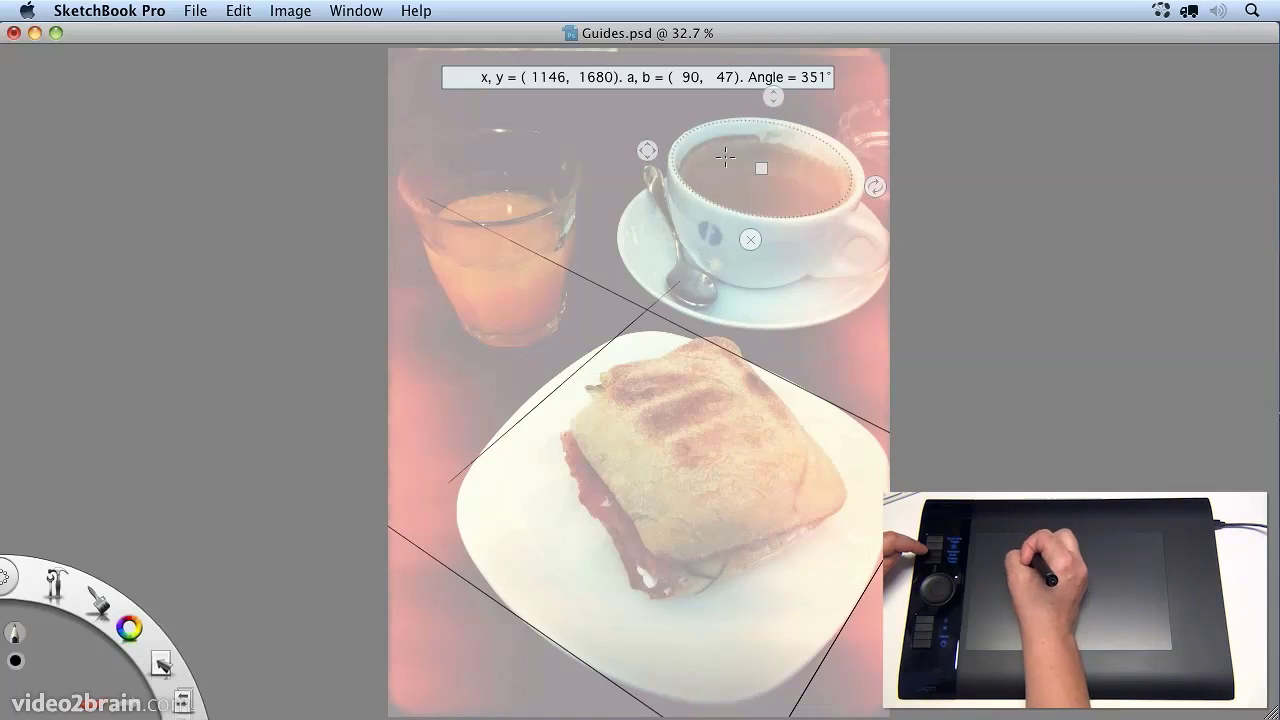
pyautogui.moveTo(647, 149); pyautogui.dragTo(641, 149)
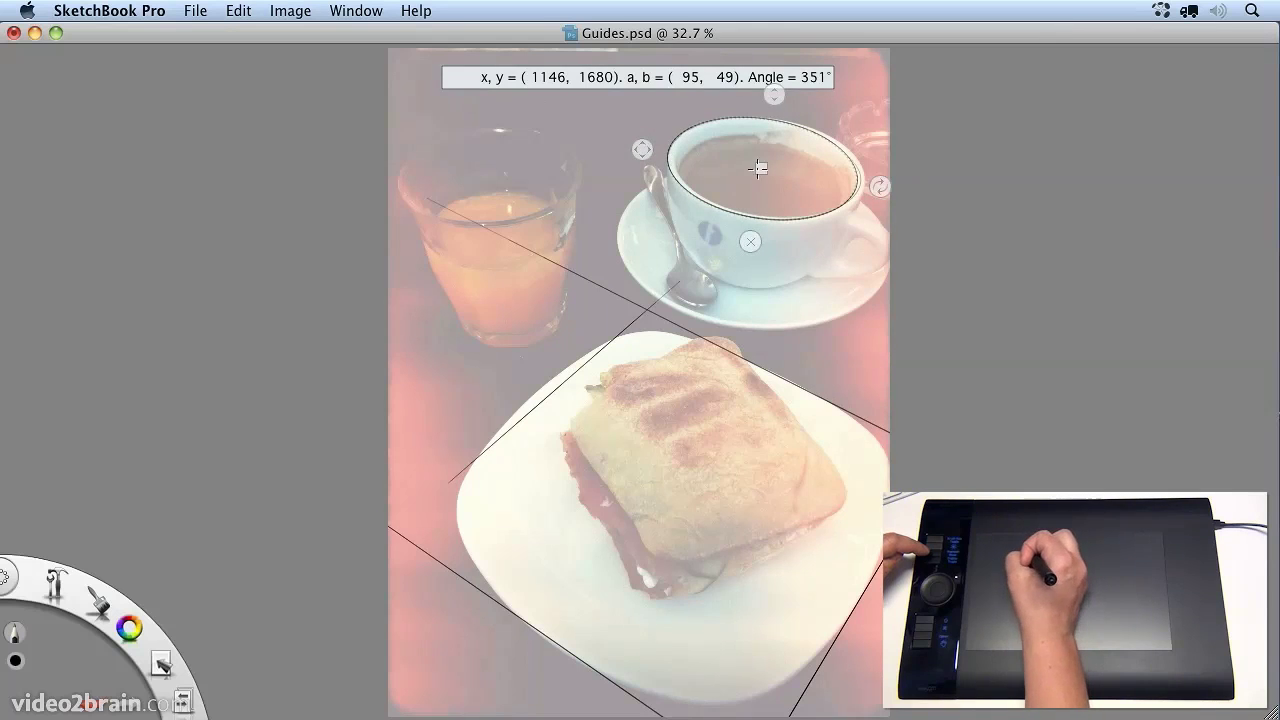
# Move the ellipse guide down and enlarge it to match the saucer's outer edge
pyautogui.moveTo(757, 168); pyautogui.dragTo(748, 239)
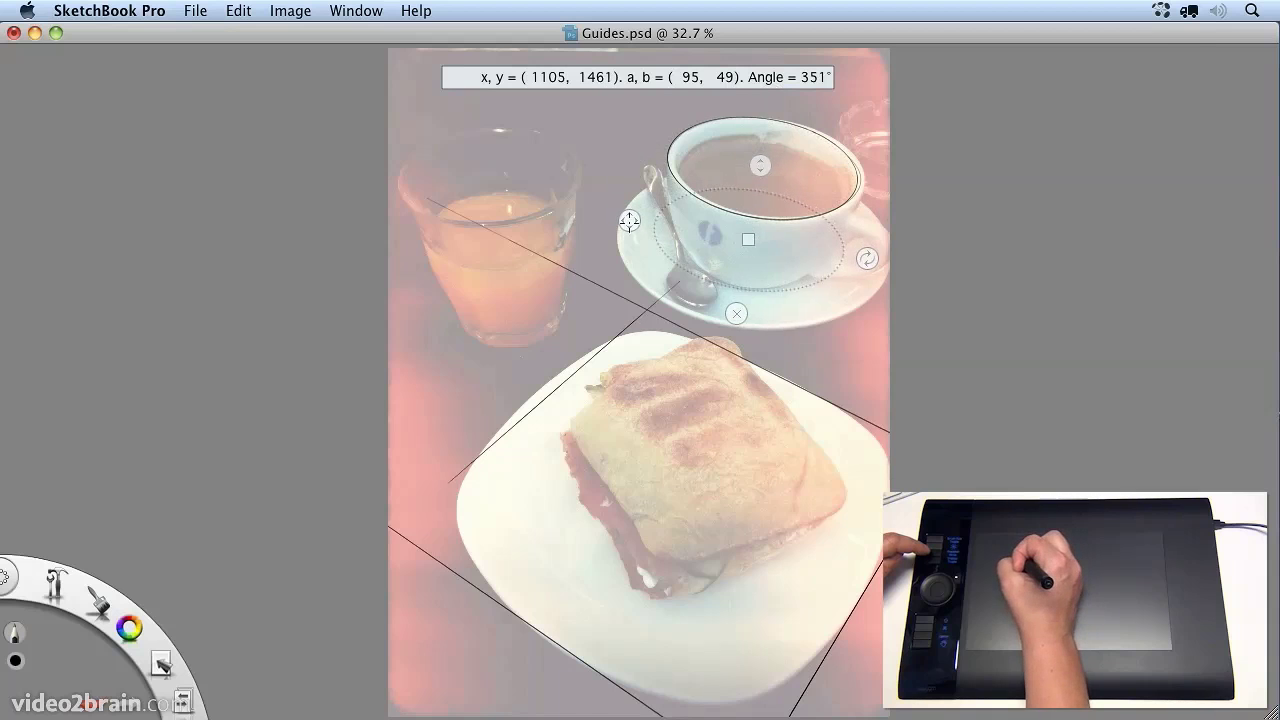
pyautogui.moveTo(629, 221); pyautogui.dragTo(659, 226)
pyautogui.moveTo(748, 240)
pyautogui.mouseDown()
pyautogui.moveTo(745, 253)
pyautogui.moveTo(823, 244)
pyautogui.moveTo(732, 239)
pyautogui.moveTo(757, 256)
pyautogui.moveTo(739, 244)
pyautogui.mouseUp()
pyautogui.click(773, 291)
pyautogui.moveTo(648, 229); pyautogui.dragTo(591, 221)
pyautogui.moveTo(759, 160); pyautogui.dragTo(766, 147)
pyautogui.moveTo(600, 216); pyautogui.dragTo(578, 220)
pyautogui.moveTo(743, 248); pyautogui.dragTo(748, 256)
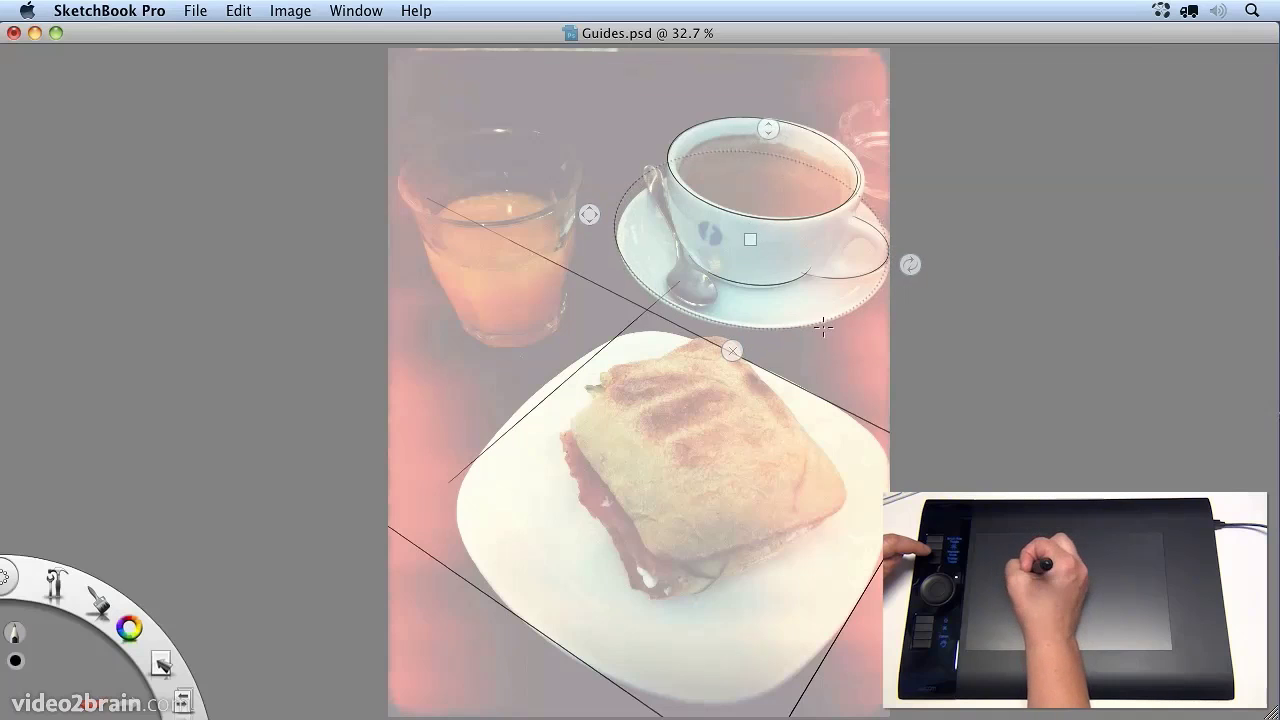
# Move the ellipse guide onto the juice glass, tilt it and resize it to the rim
pyautogui.moveTo(880, 248)
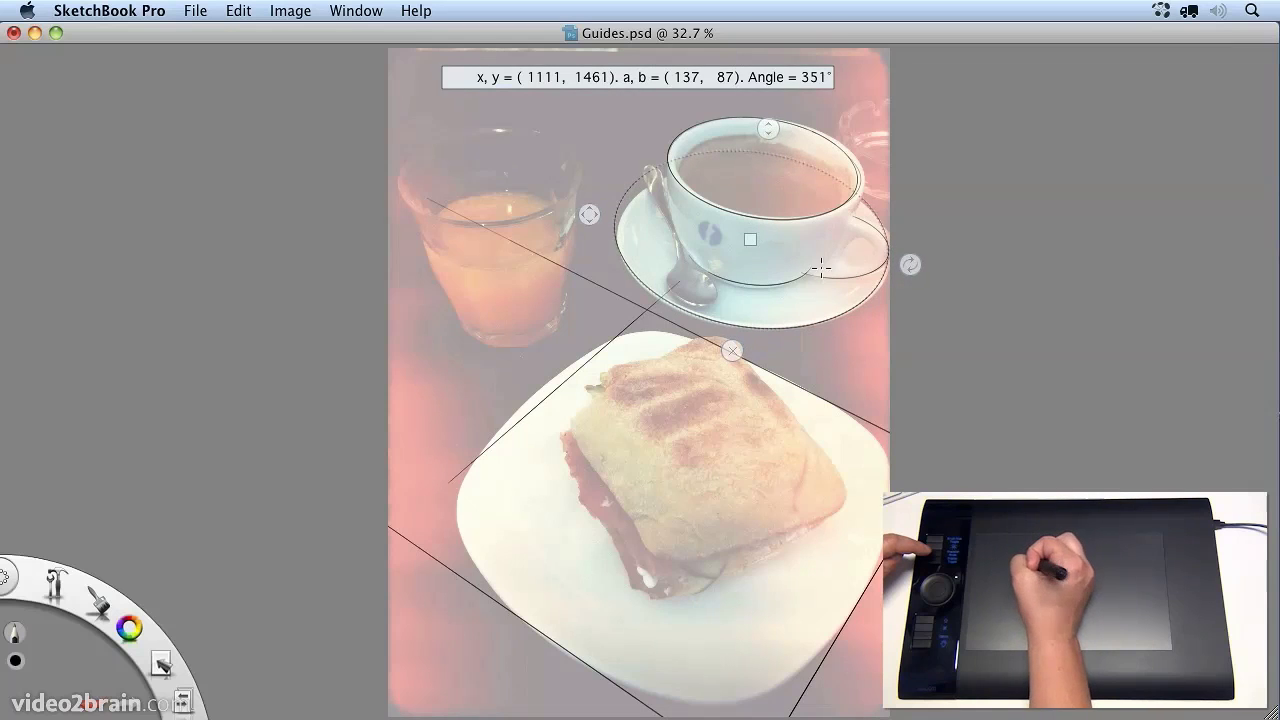
pyautogui.moveTo(752, 241); pyautogui.dragTo(490, 178)
pyautogui.moveTo(665, 198); pyautogui.dragTo(646, 148)
pyautogui.moveTo(463, 66); pyautogui.dragTo(480, 104)
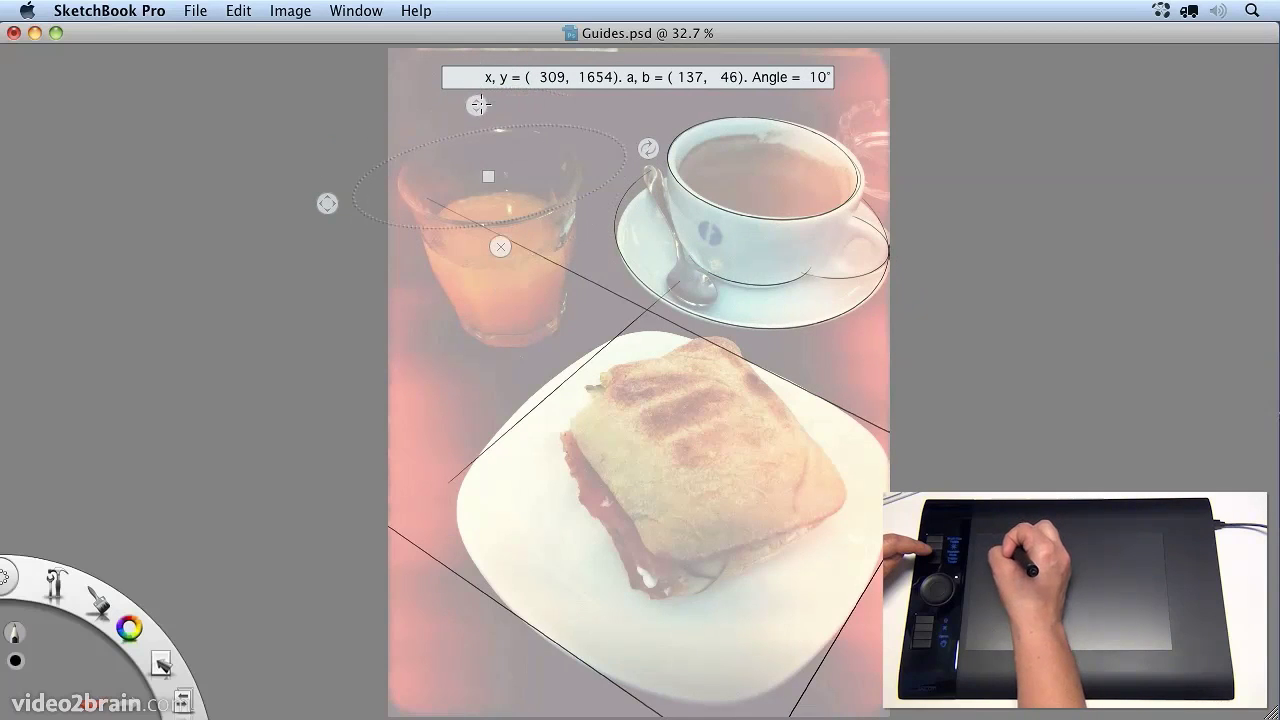
pyautogui.moveTo(335, 190); pyautogui.dragTo(375, 195)
pyautogui.moveTo(478, 123); pyautogui.dragTo(477, 108)
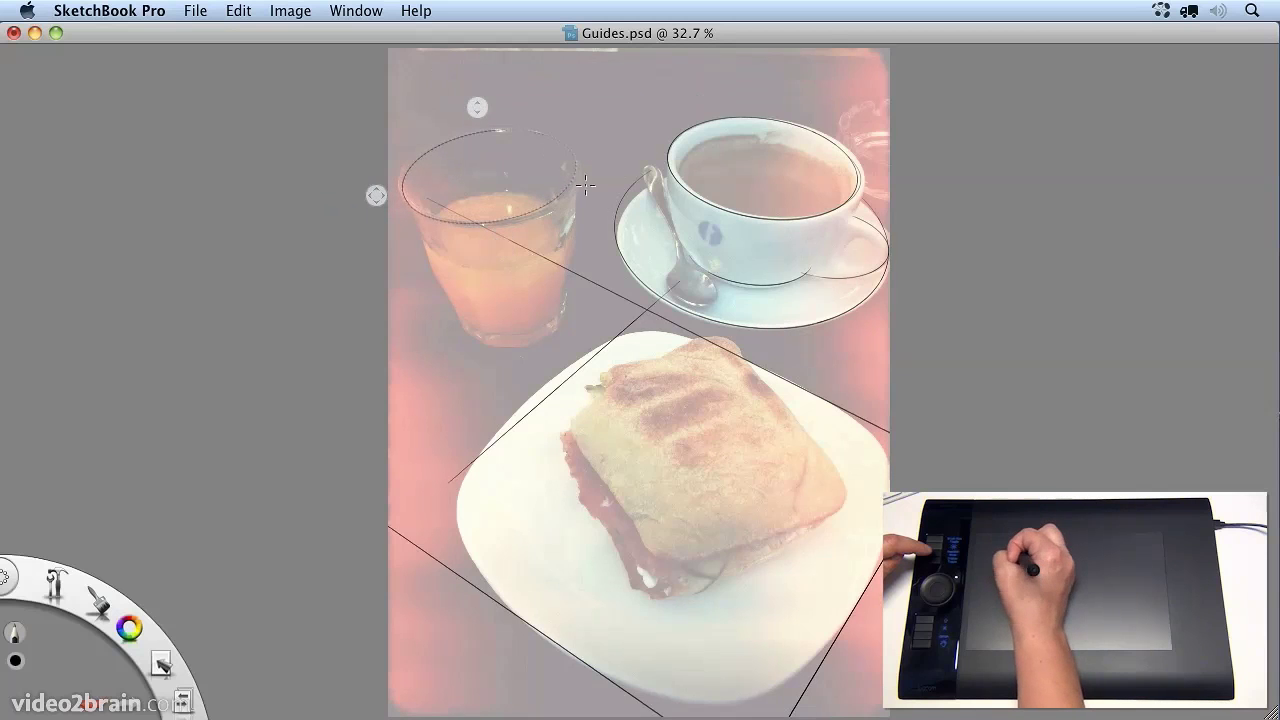
# Move the ellipse guide down and shrink it to fit the glass base
pyautogui.moveTo(489, 177); pyautogui.dragTo(509, 303)
pyautogui.moveTo(398, 320); pyautogui.dragTo(433, 313)
pyautogui.moveTo(509, 299); pyautogui.dragTo(512, 317)
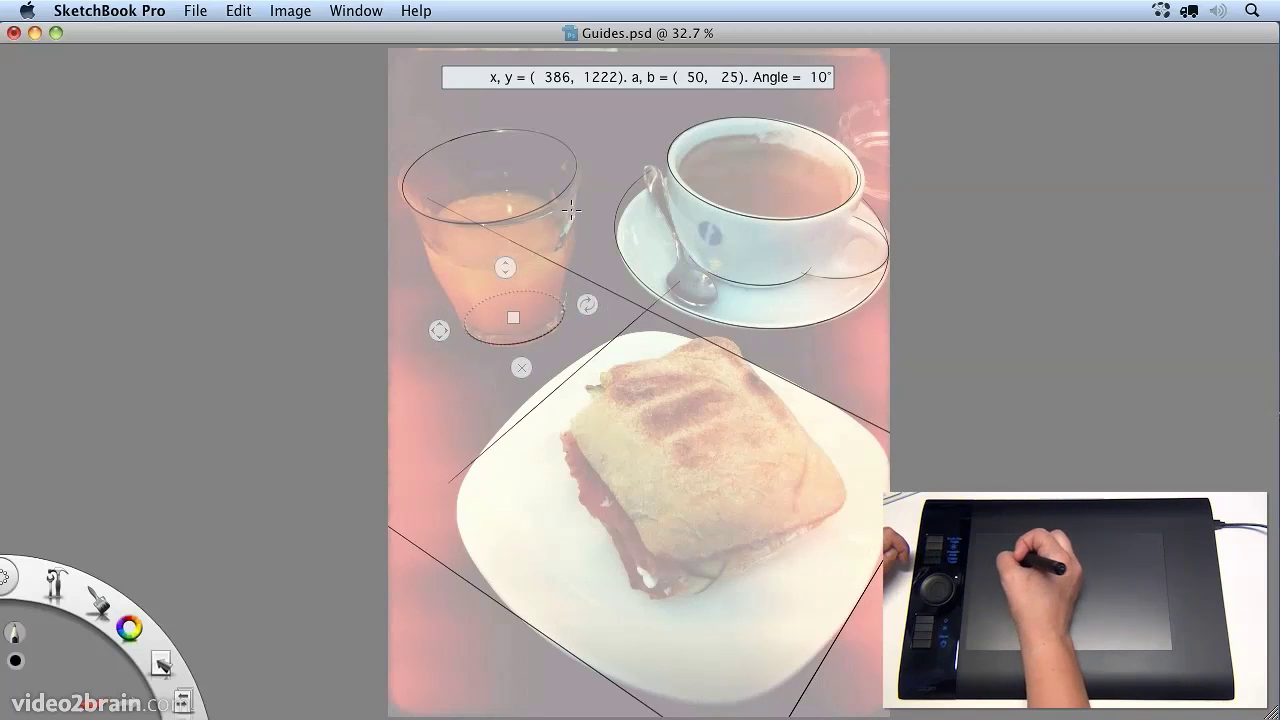
# Align the straight ruler with the juice glass's tapering sides, then put the ruler away with R
pyautogui.press('space')
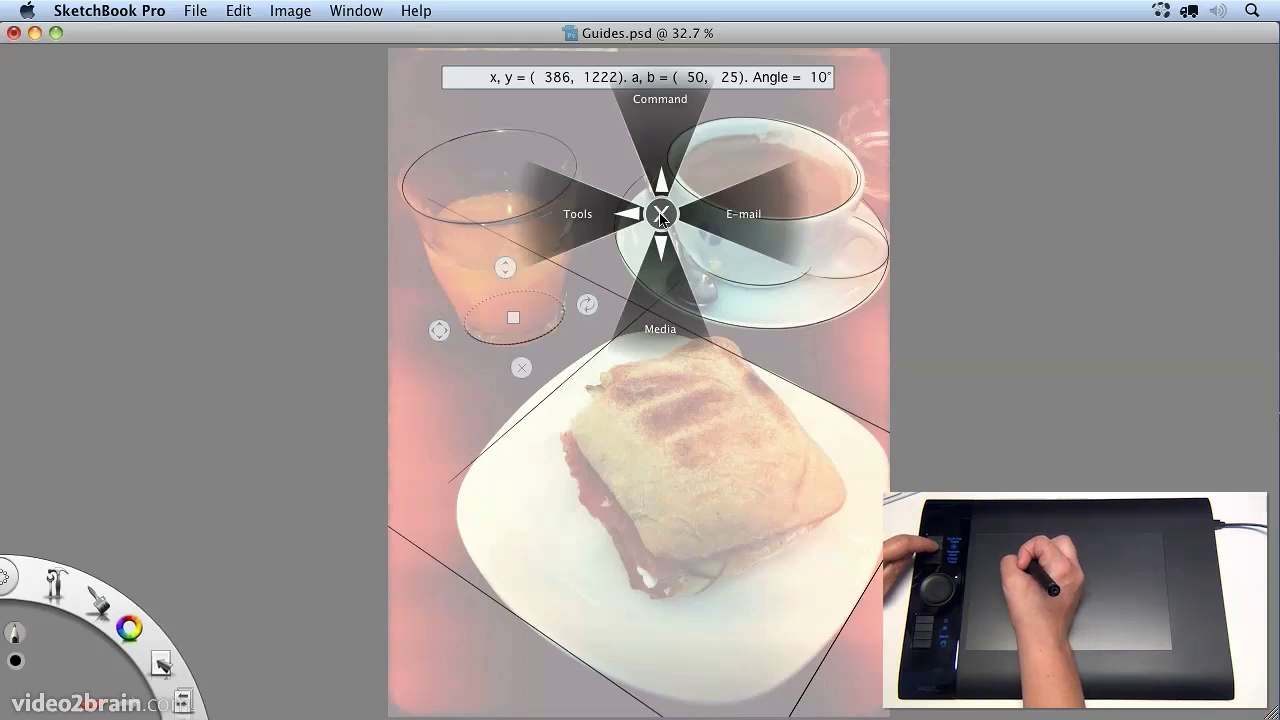
pyautogui.click(567, 224)
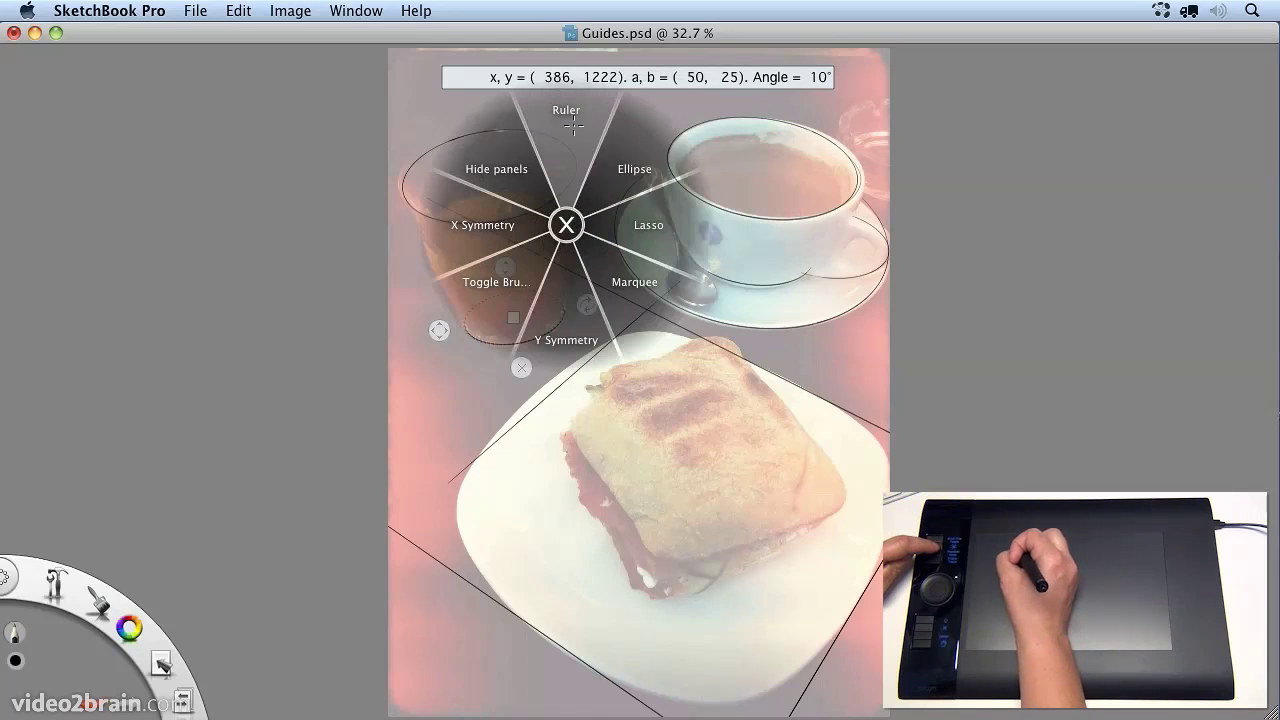
pyautogui.click(573, 124)
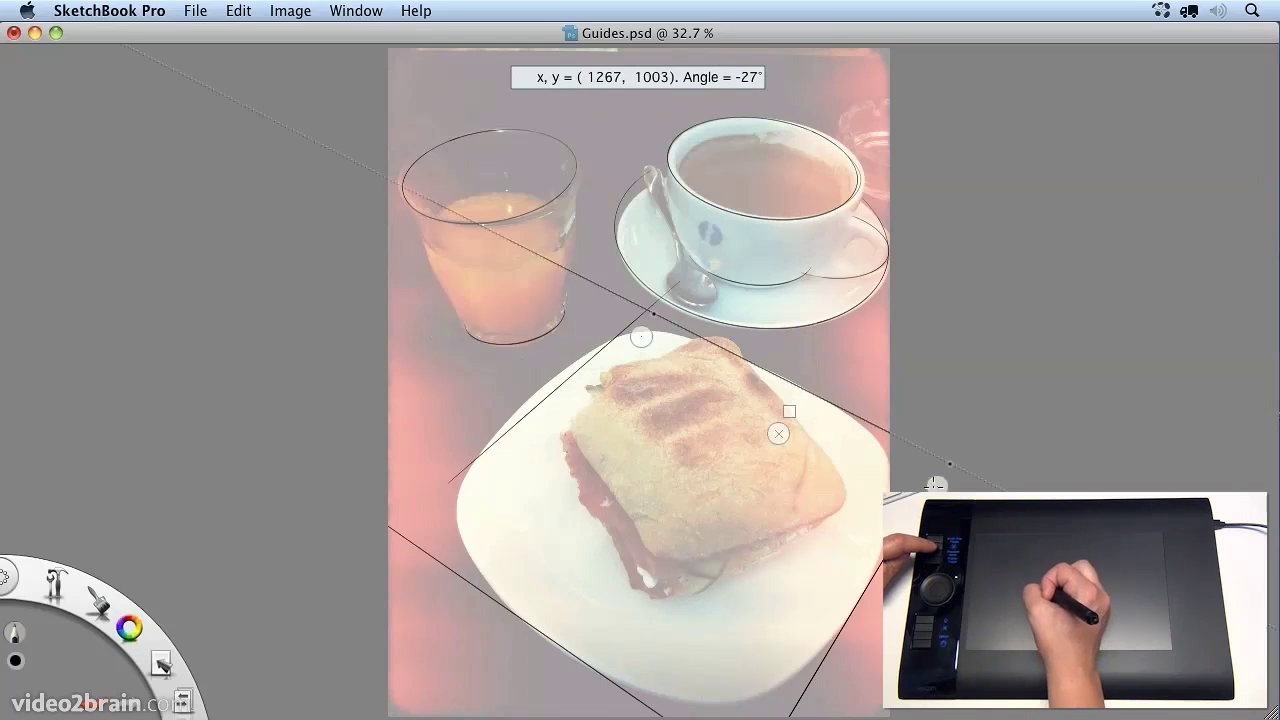
pyautogui.moveTo(935, 484); pyautogui.dragTo(716, 204)
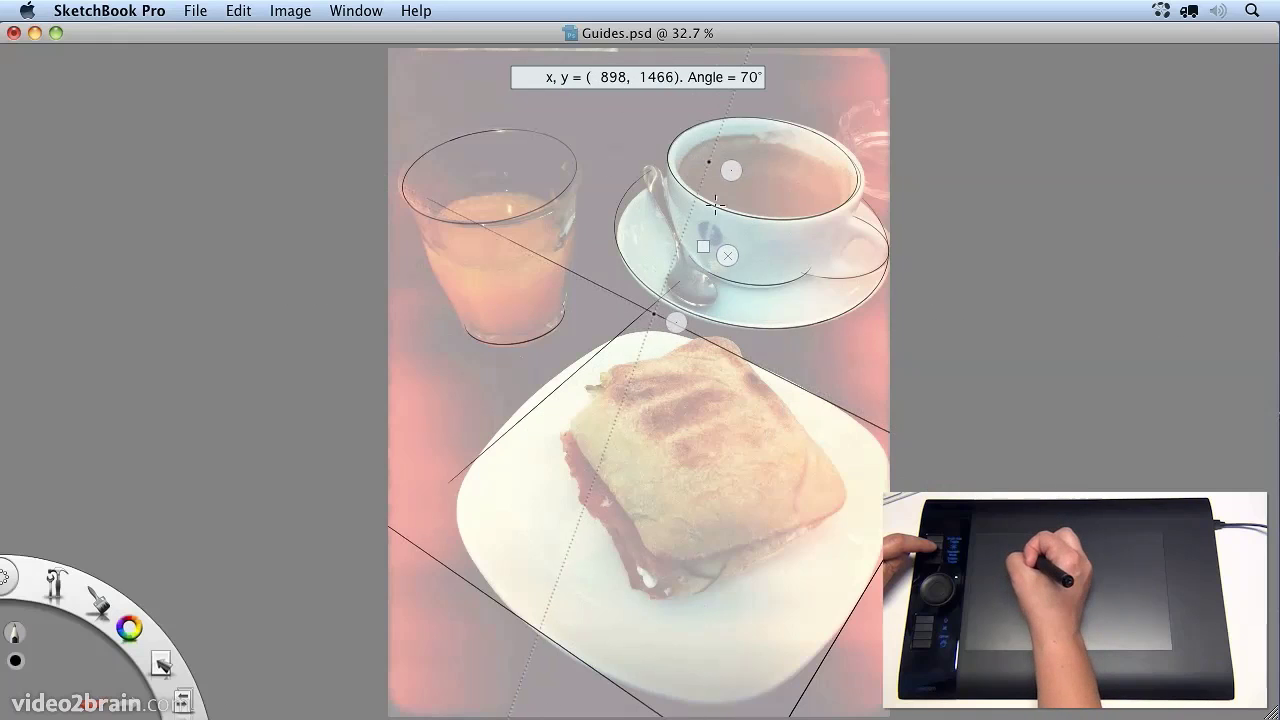
pyautogui.moveTo(704, 247); pyautogui.dragTo(629, 240)
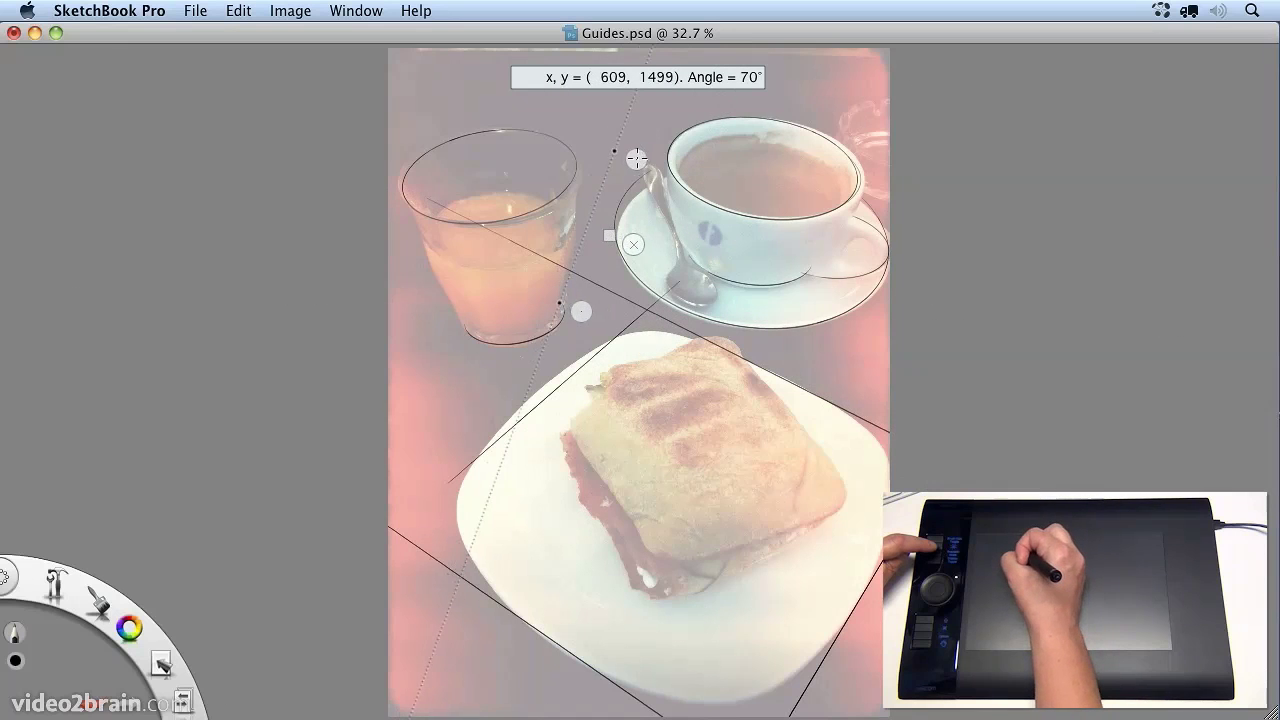
pyautogui.moveTo(634, 152); pyautogui.dragTo(602, 149)
pyautogui.moveTo(590, 226); pyautogui.dragTo(413, 258)
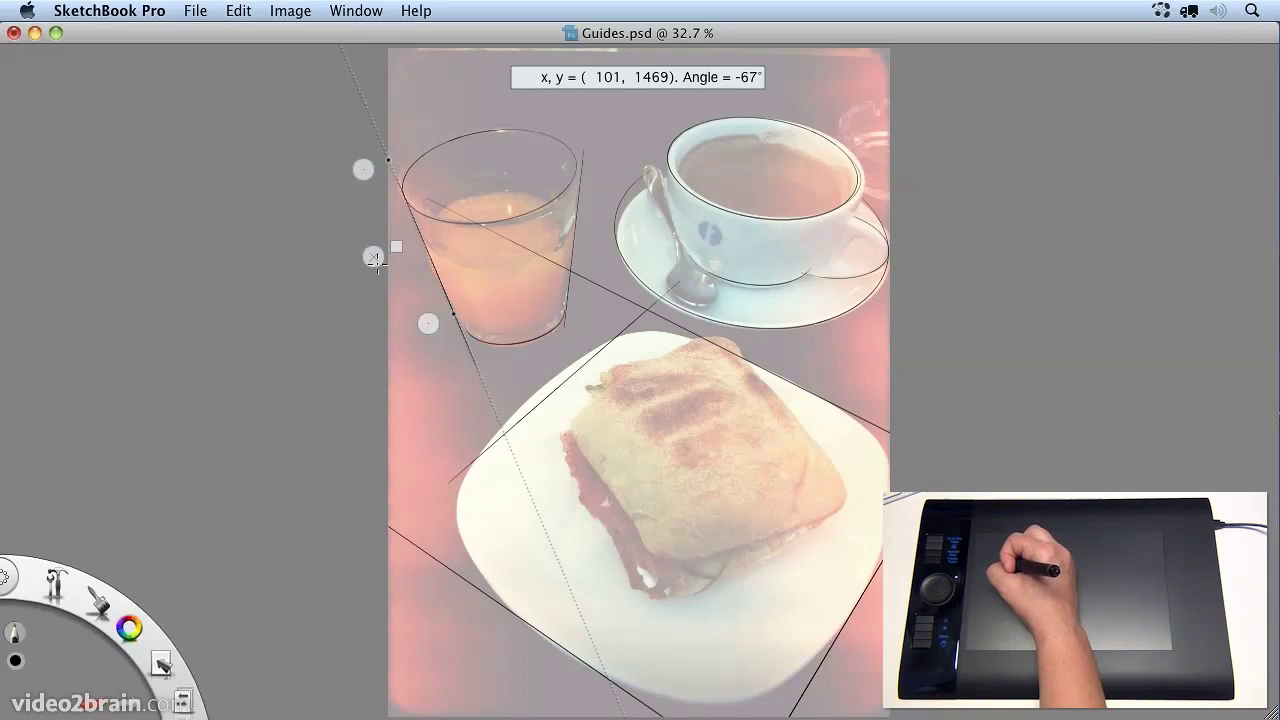
pyautogui.press('r')
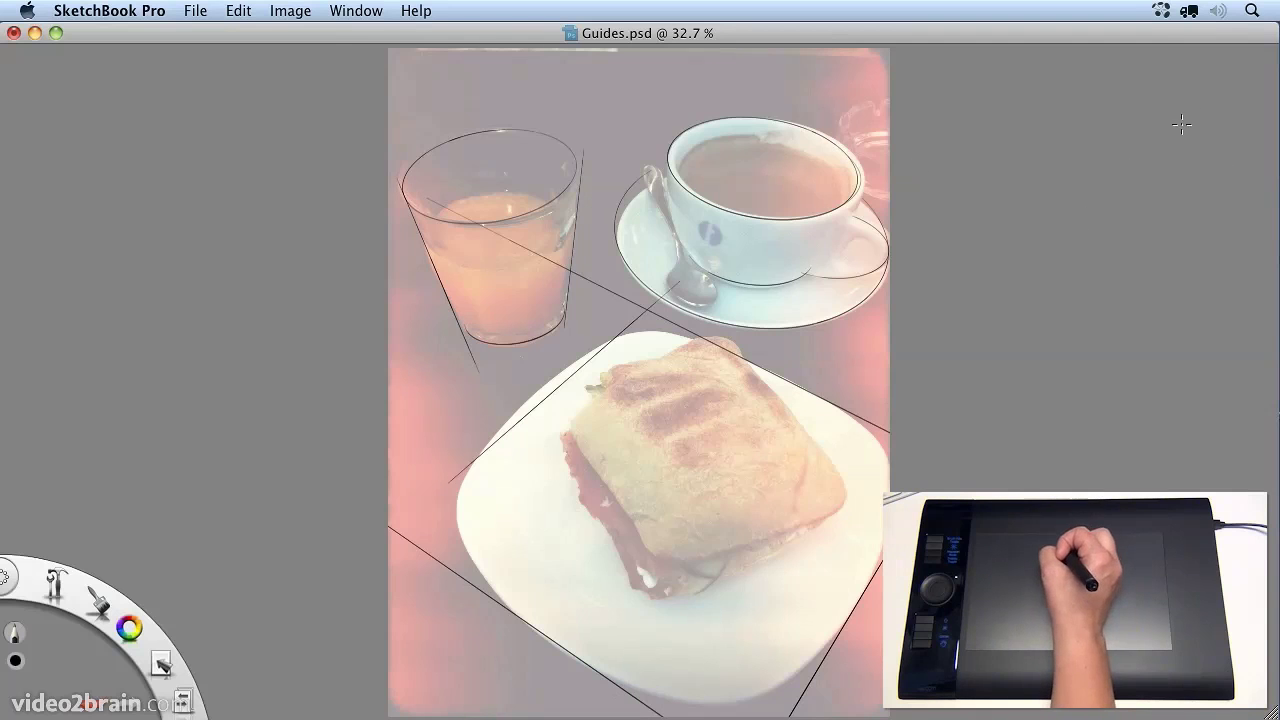
# Open the Layer Editor from the Window menu and hide the Background photo layer
pyautogui.click(358, 11)
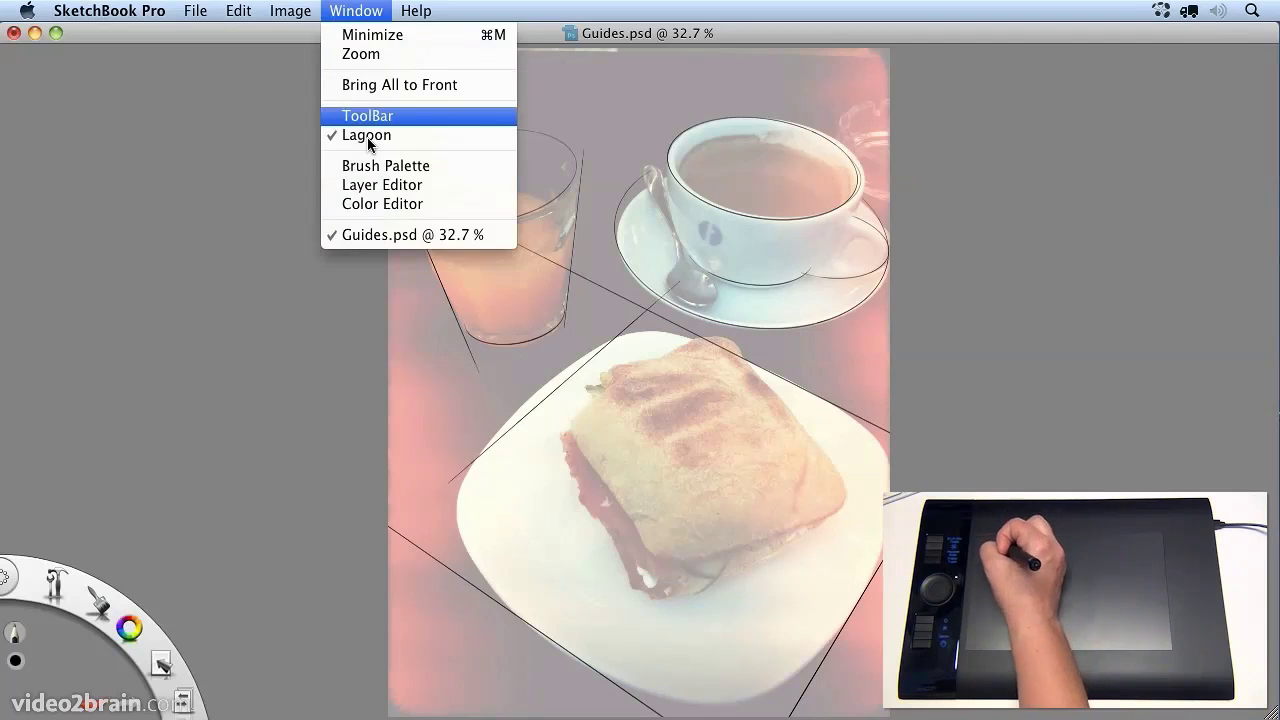
pyautogui.click(433, 186)
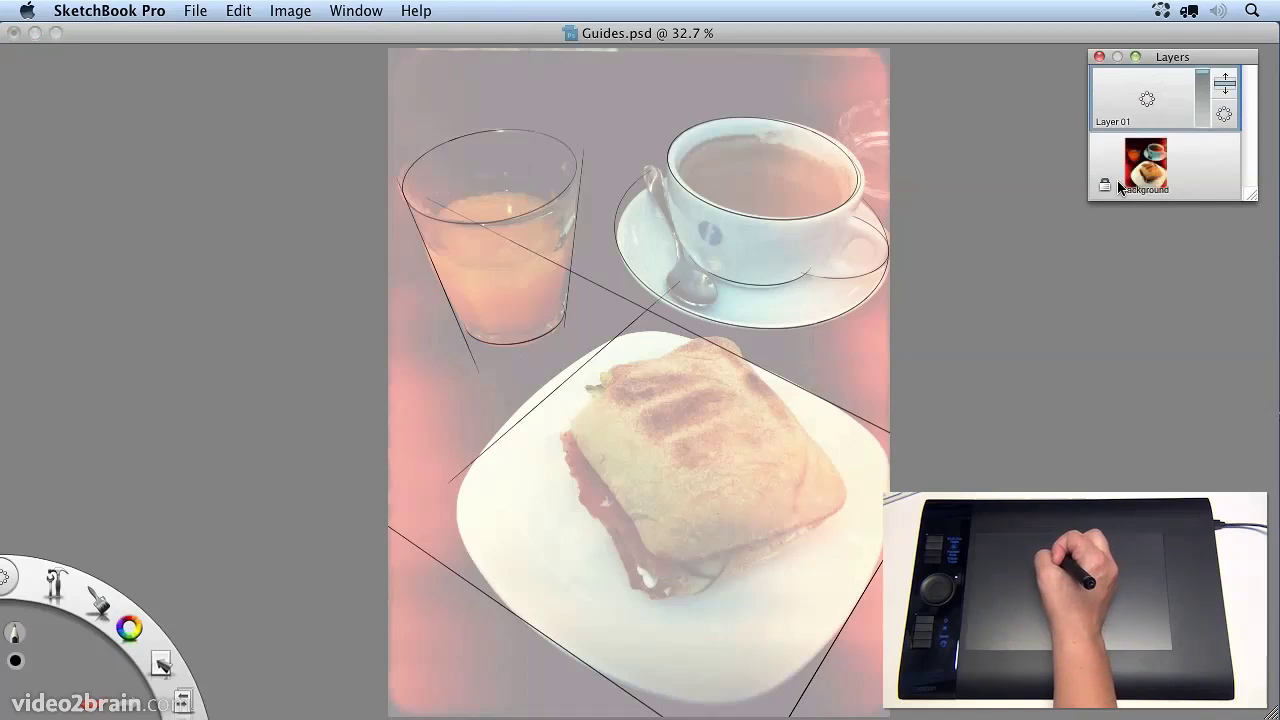
pyautogui.click(1150, 168)
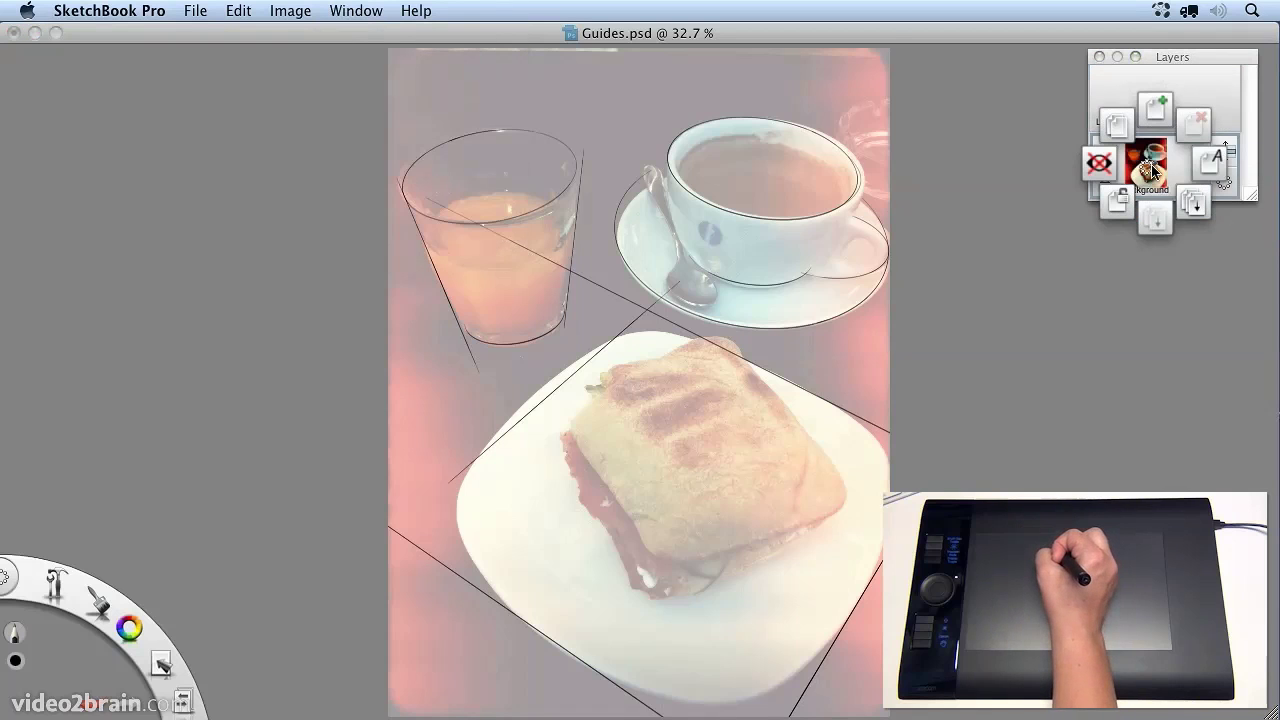
pyautogui.click(1099, 163)
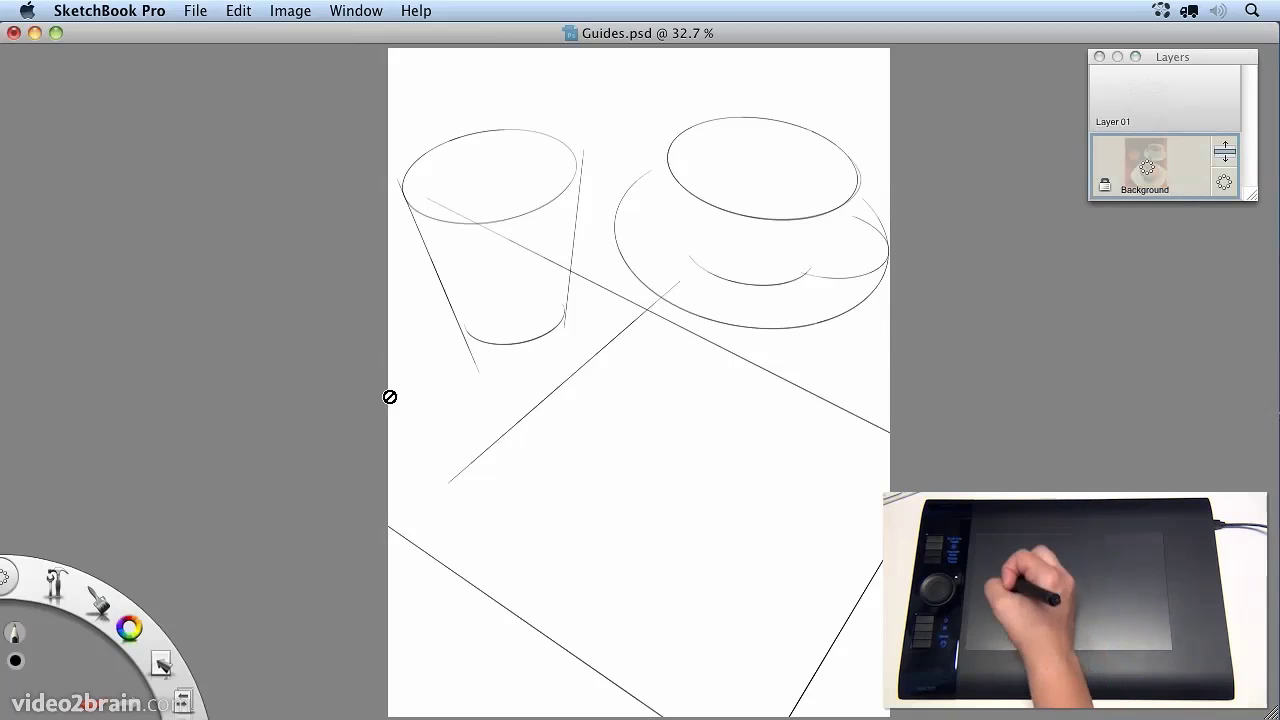